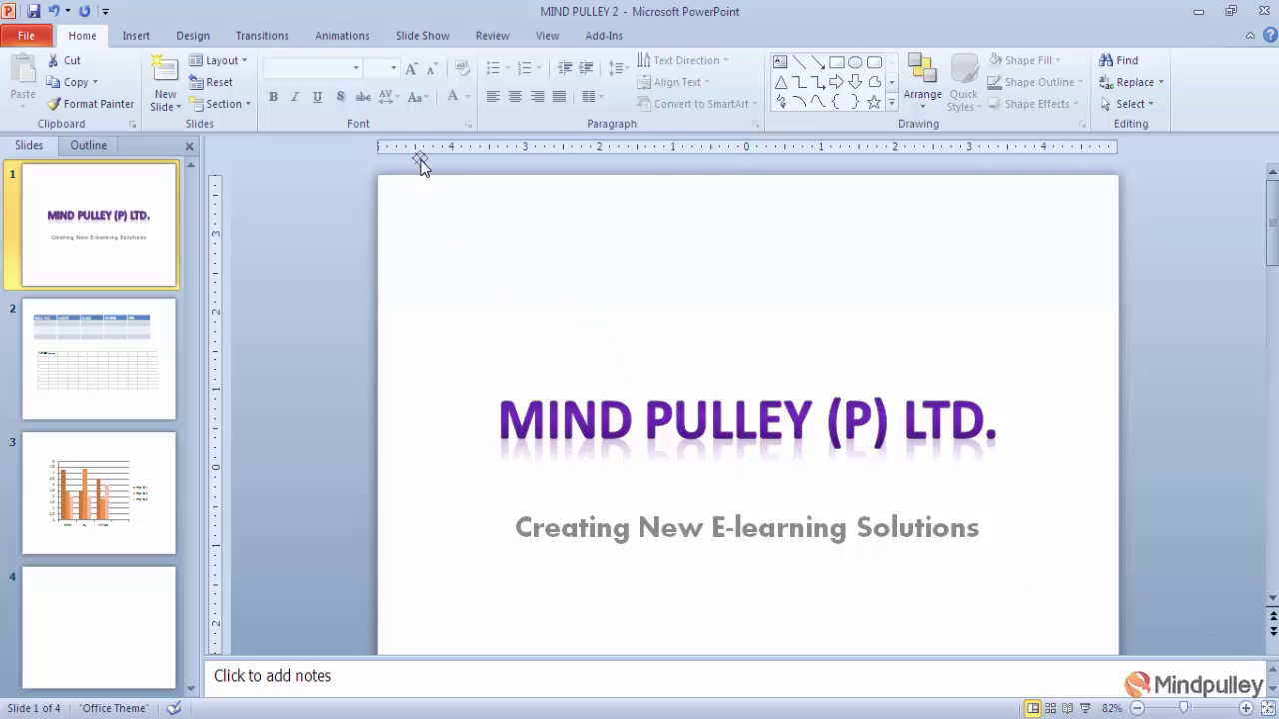
Show the View tab's options for the four-slide MIND PULLEY 2 presentation.
{"action": "left_click", "coordinate": [547, 37]}
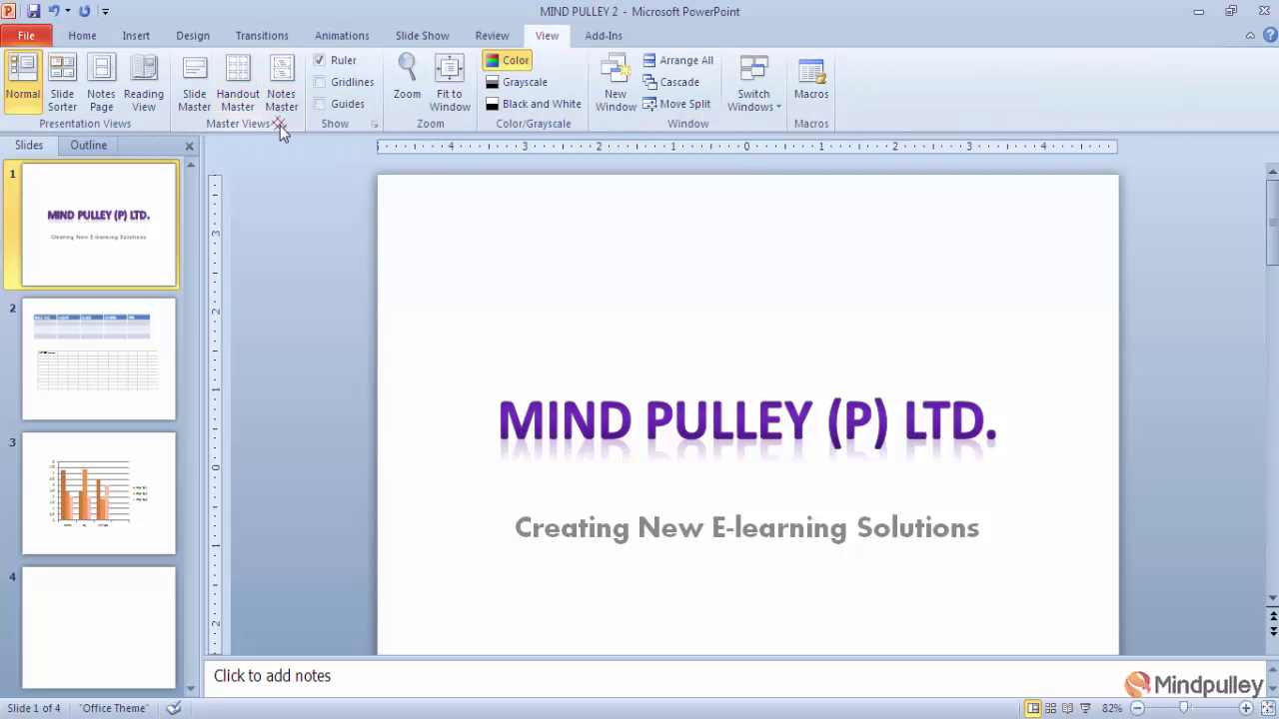
Enter Slide Master view, select the top Office Theme master, and show its Background Styles gallery.
{"action": "left_click", "coordinate": [193, 95]}
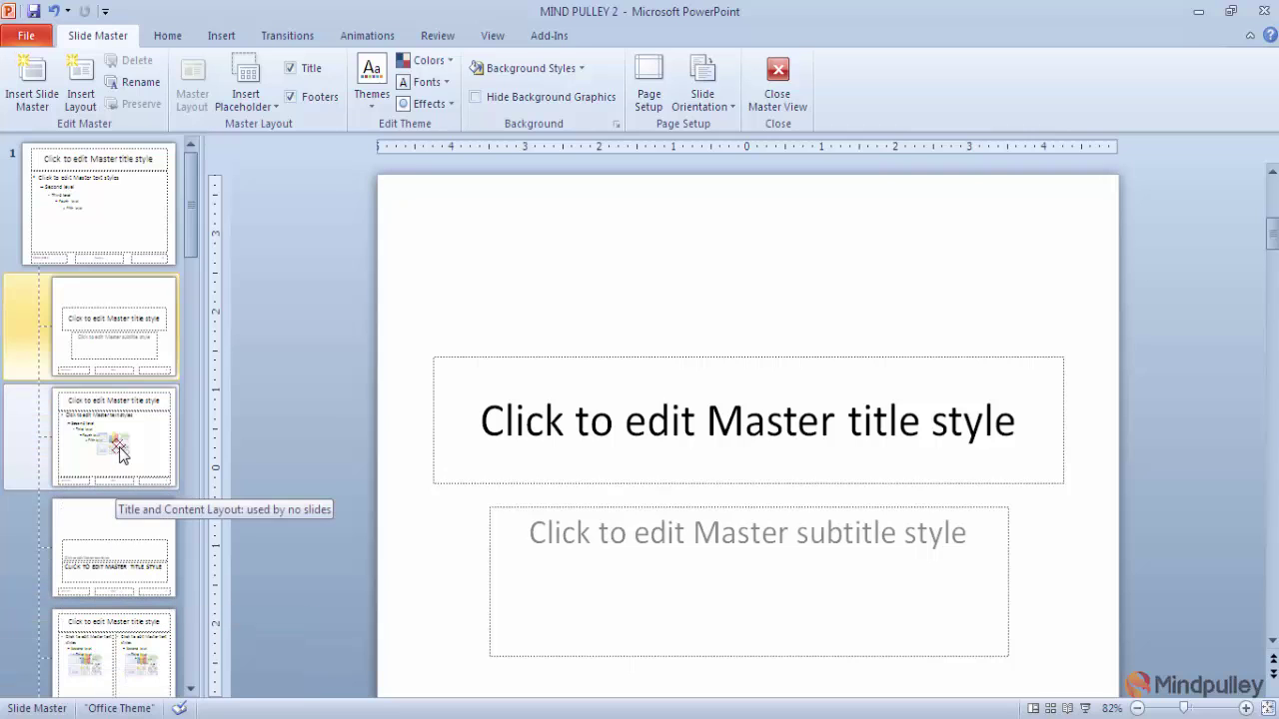
{"action": "left_click", "coordinate": [137, 219]}
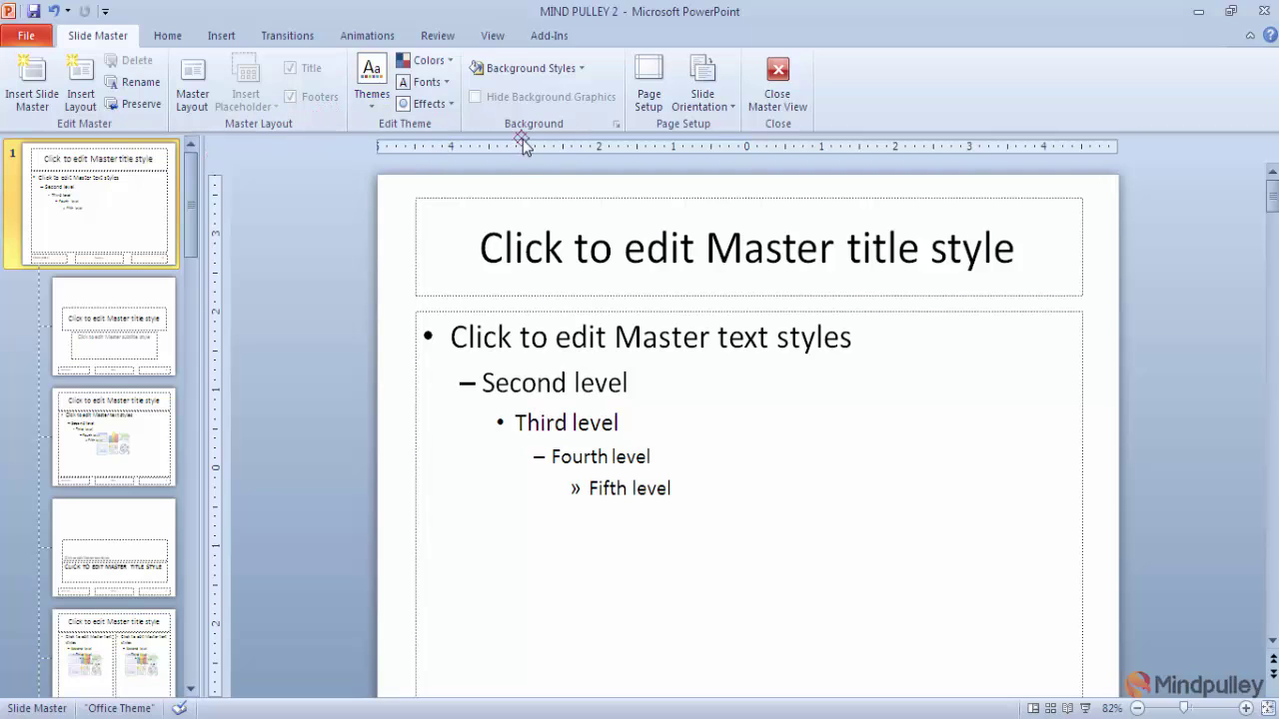
{"action": "left_click", "coordinate": [580, 72]}
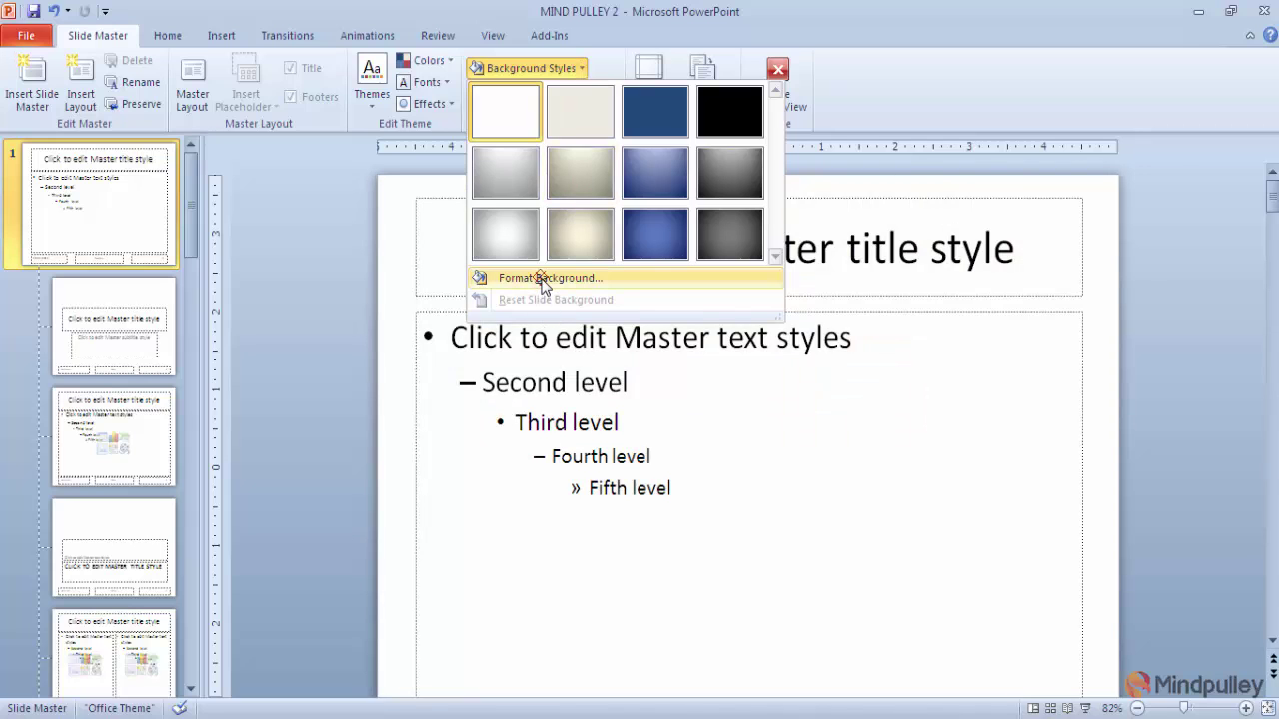
Give the slide master and all its layouts a Granite texture background fill.
{"action": "left_click", "coordinate": [543, 280]}
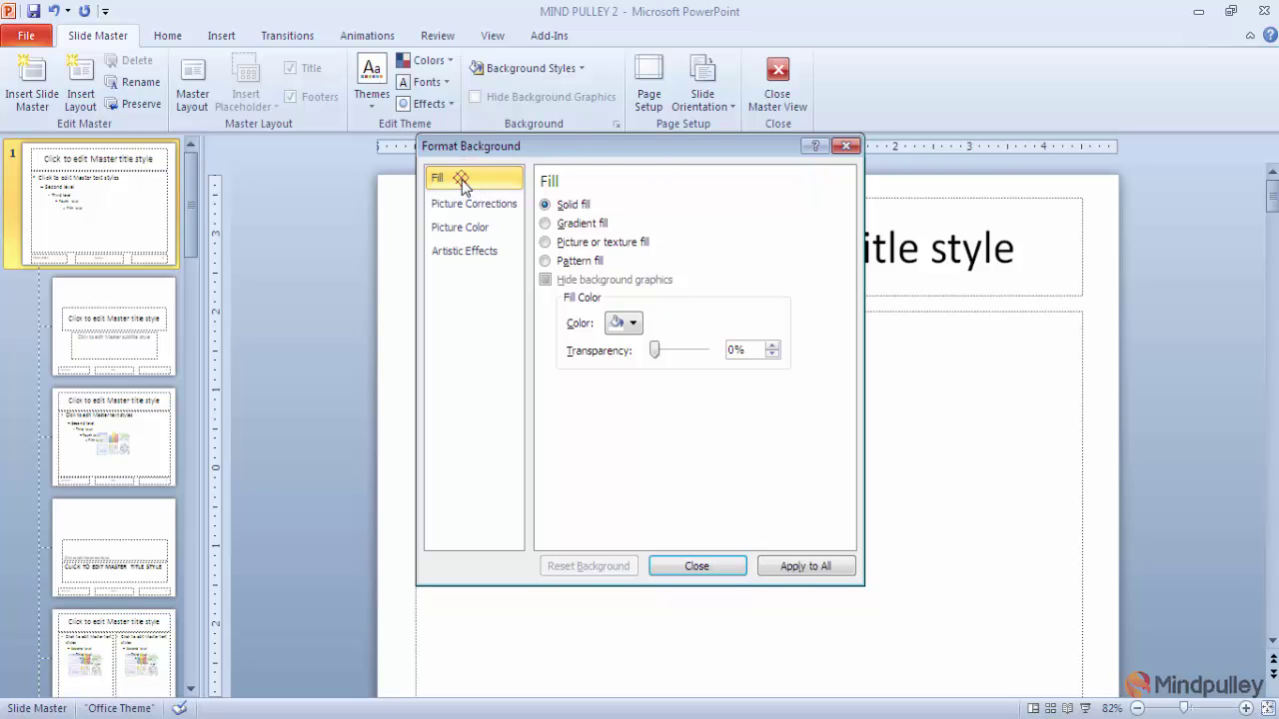
{"action": "left_click", "coordinate": [545, 243]}
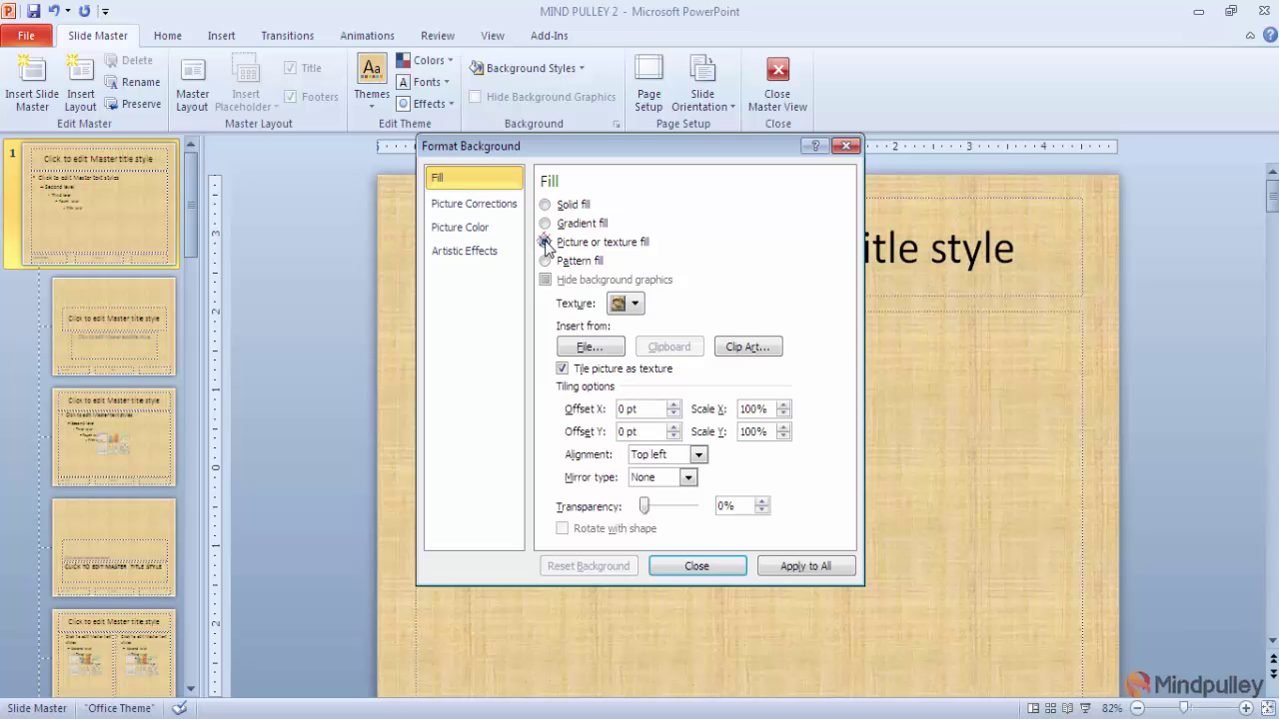
{"action": "left_click", "coordinate": [634, 304]}
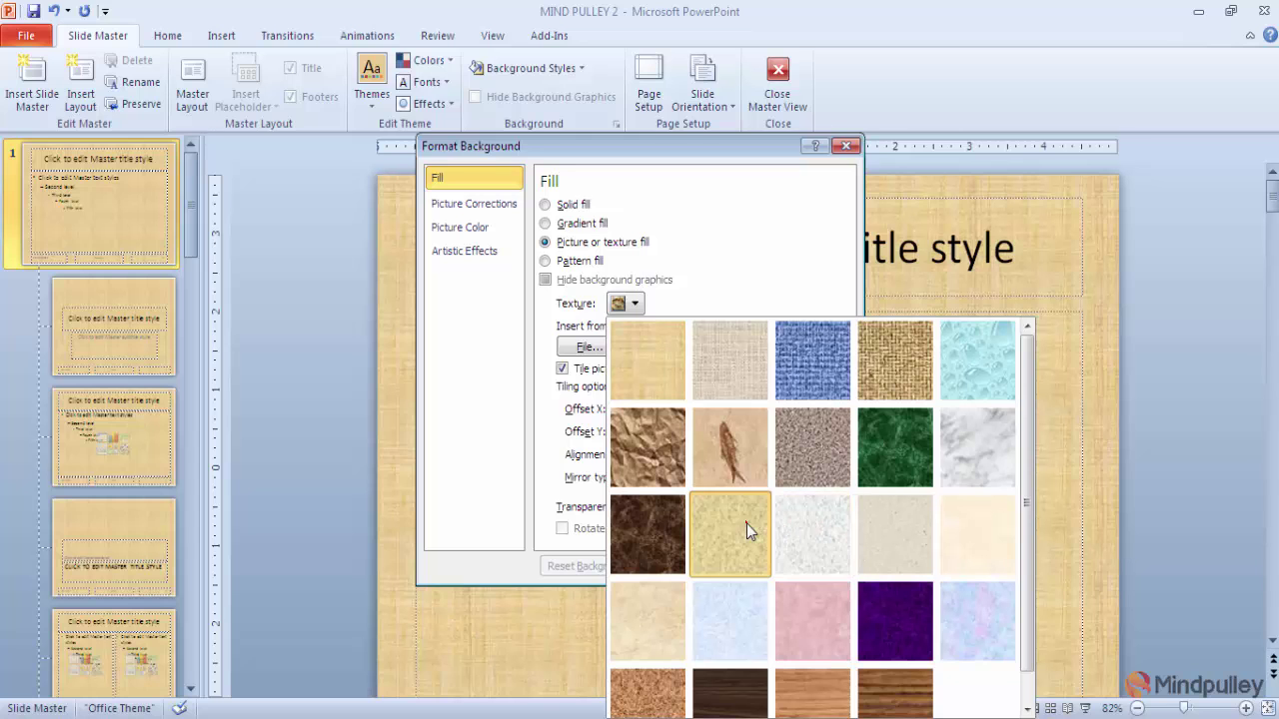
{"action": "left_click", "coordinate": [747, 529]}
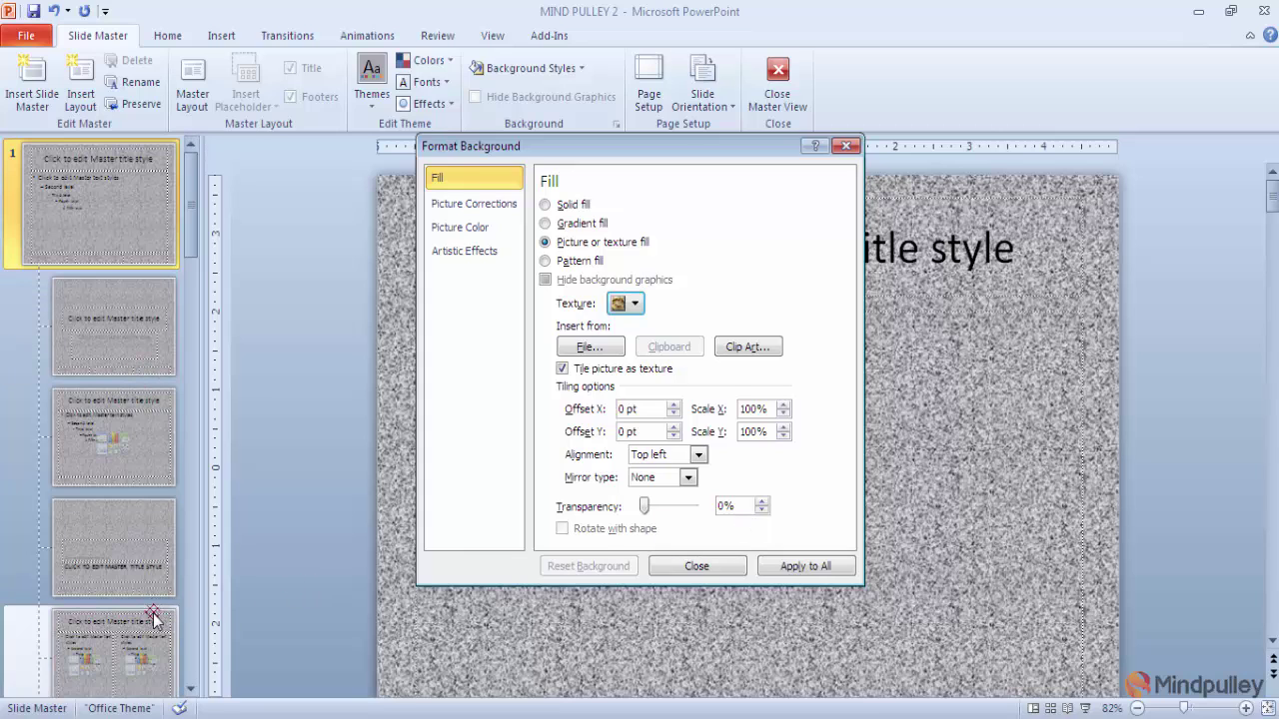
{"action": "left_click", "coordinate": [712, 575]}
{"action": "left_click", "coordinate": [709, 570]}
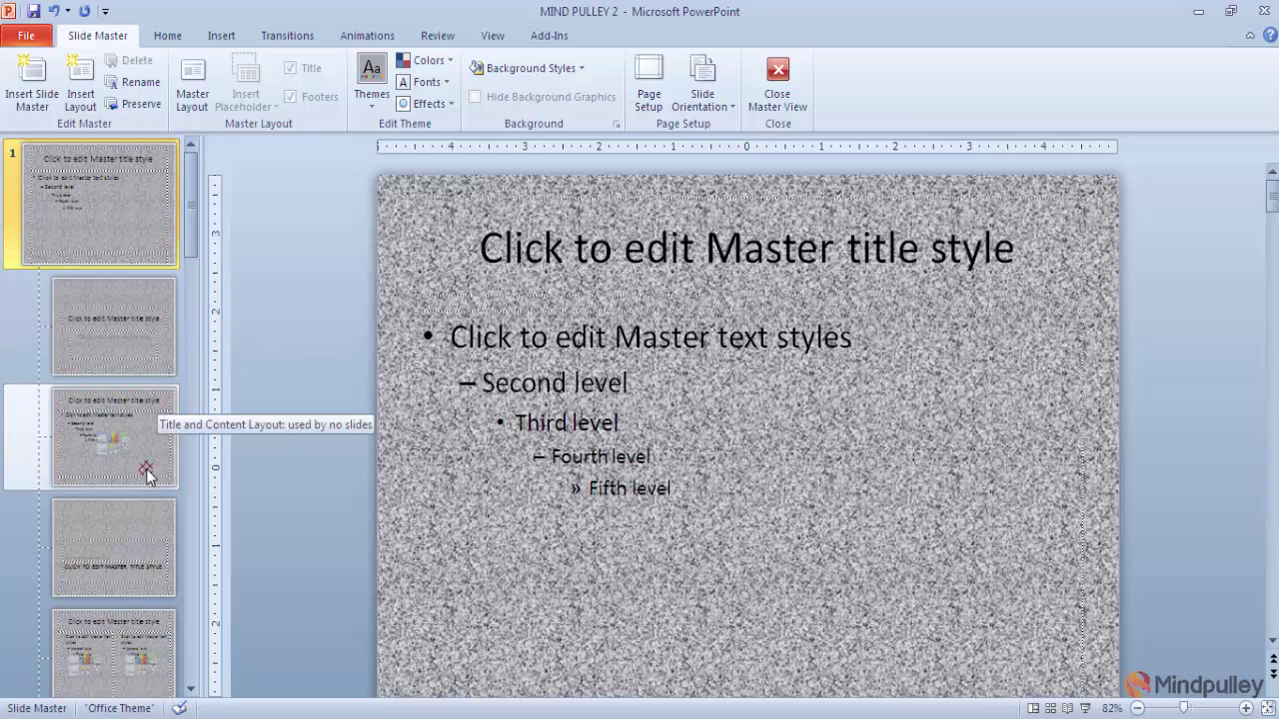
{"action": "left_click", "coordinate": [191, 689]}
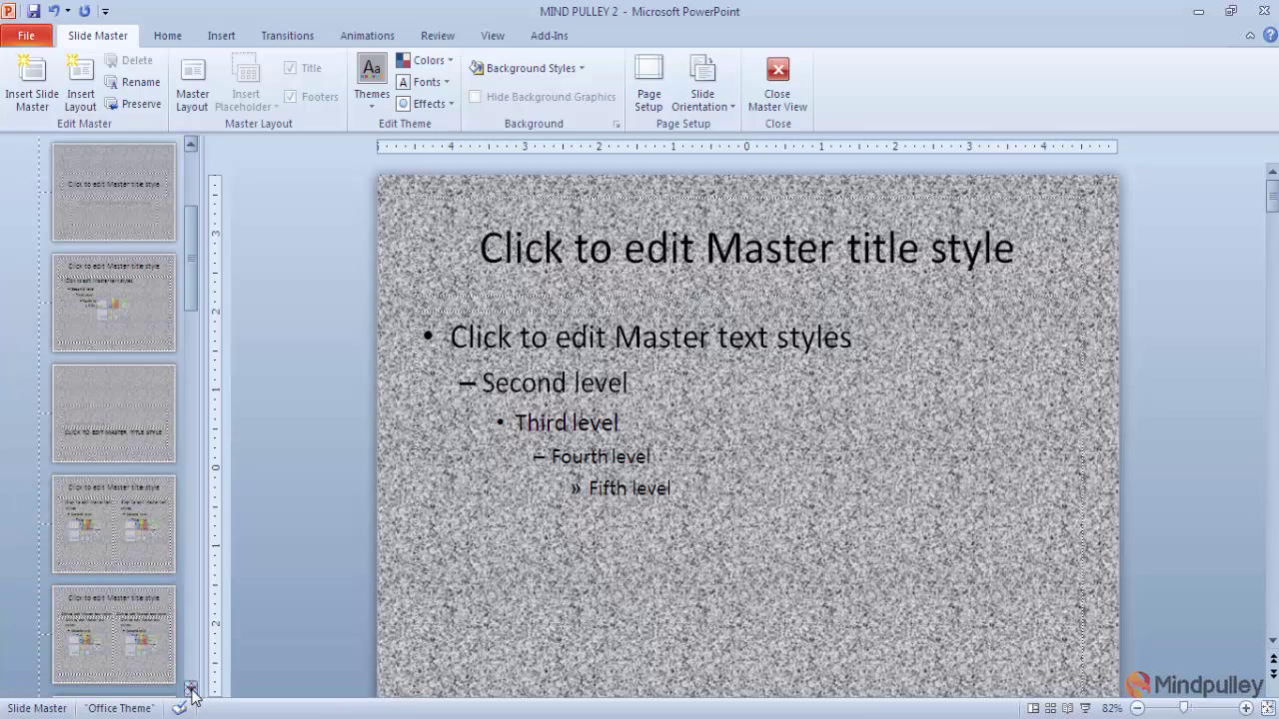
{"action": "left_click", "coordinate": [190, 147]}
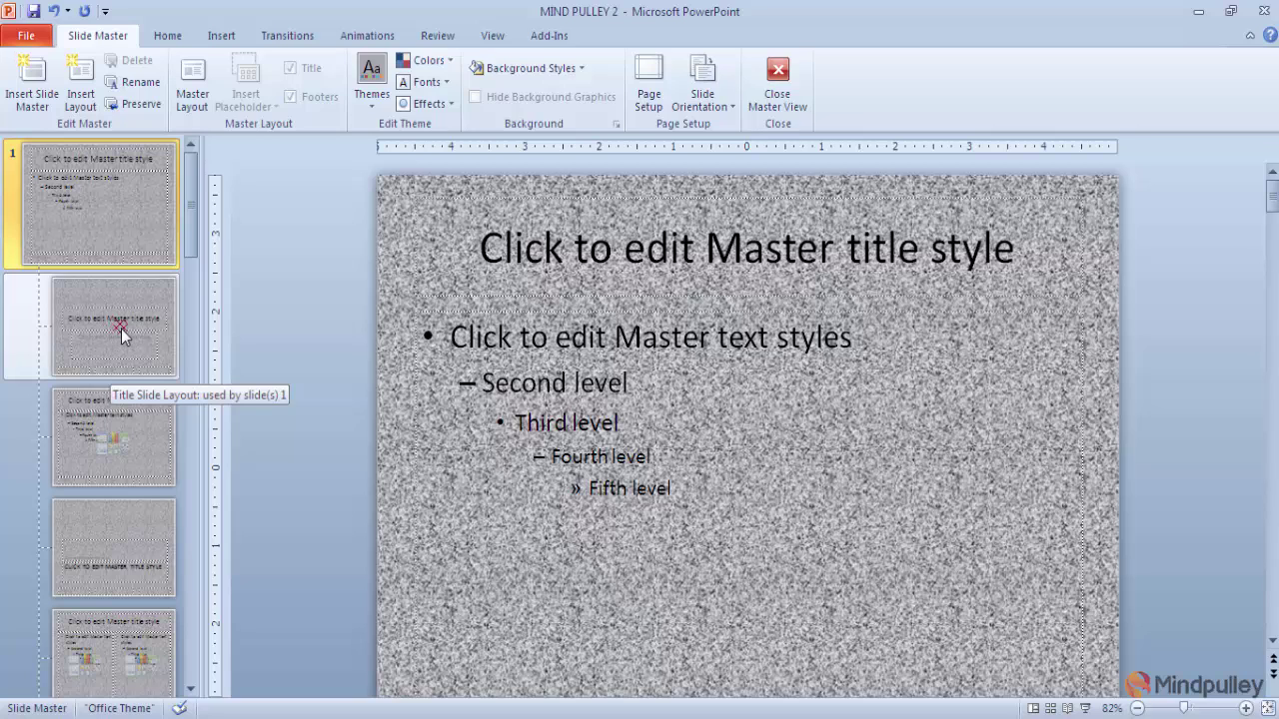
Apply background Style 12, a dark grey gradient, to the Title Slide layout only.
{"action": "left_click", "coordinate": [121, 329]}
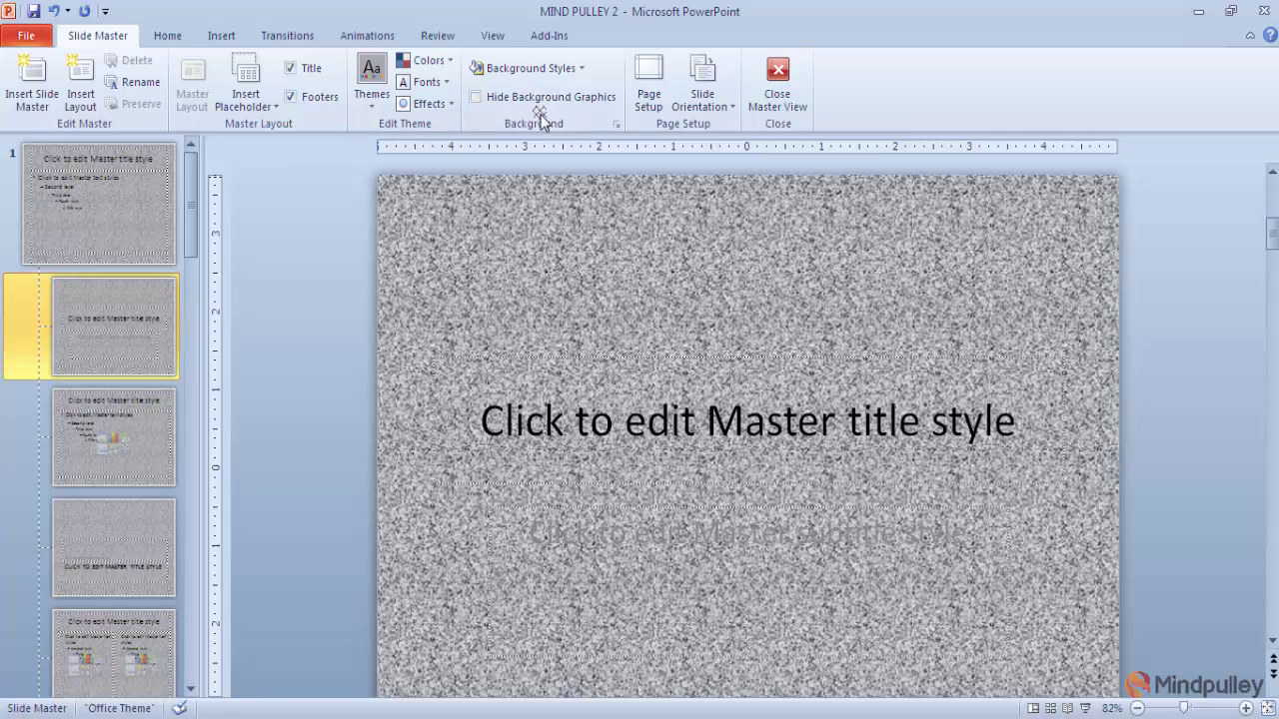
{"action": "left_click", "coordinate": [581, 74]}
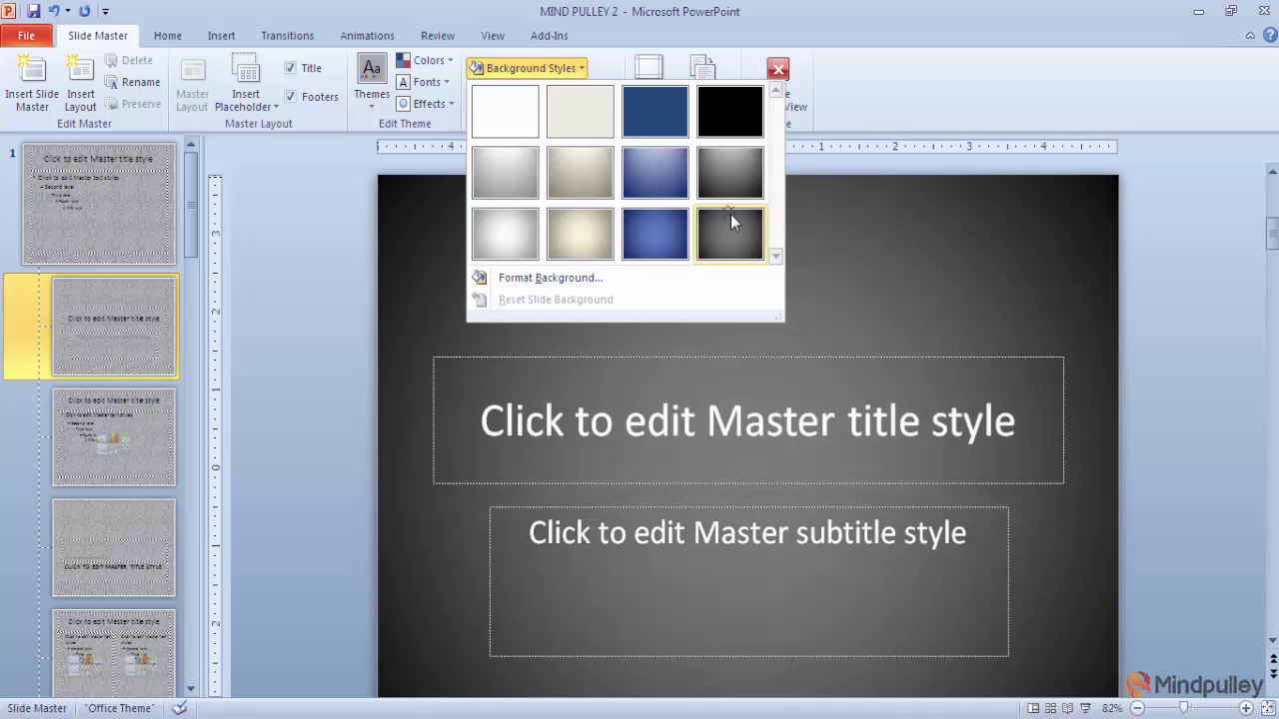
{"action": "left_click", "coordinate": [730, 223]}
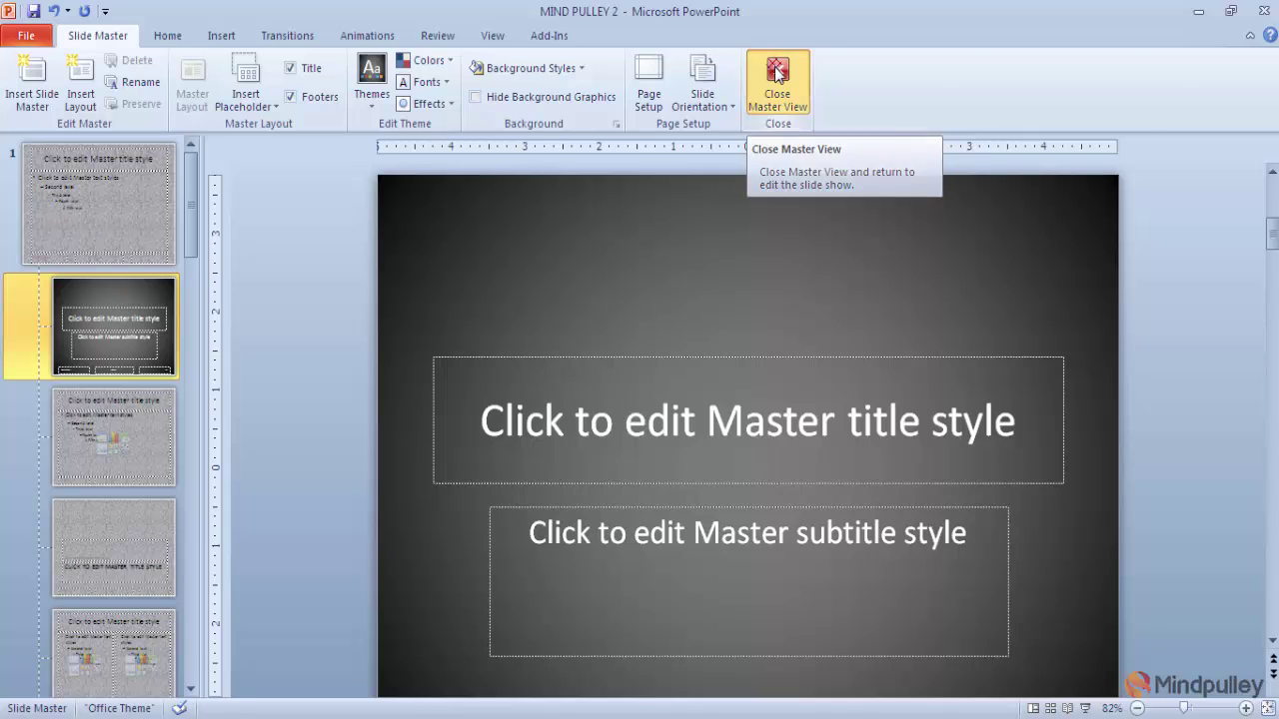
Close Master View to return to Normal view with the updated backgrounds.
{"action": "left_click", "coordinate": [778, 73]}
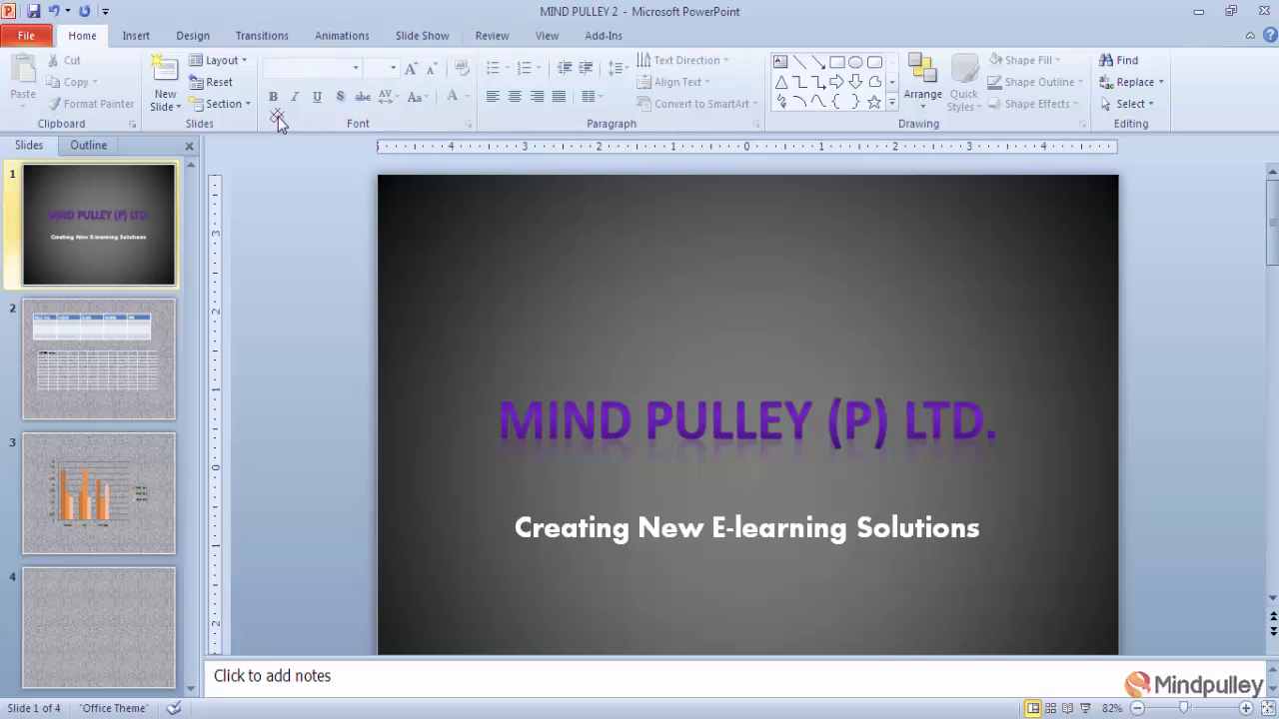
Insert a new Title and Content slide as slide 2, after the title slide.
{"action": "left_click", "coordinate": [166, 103]}
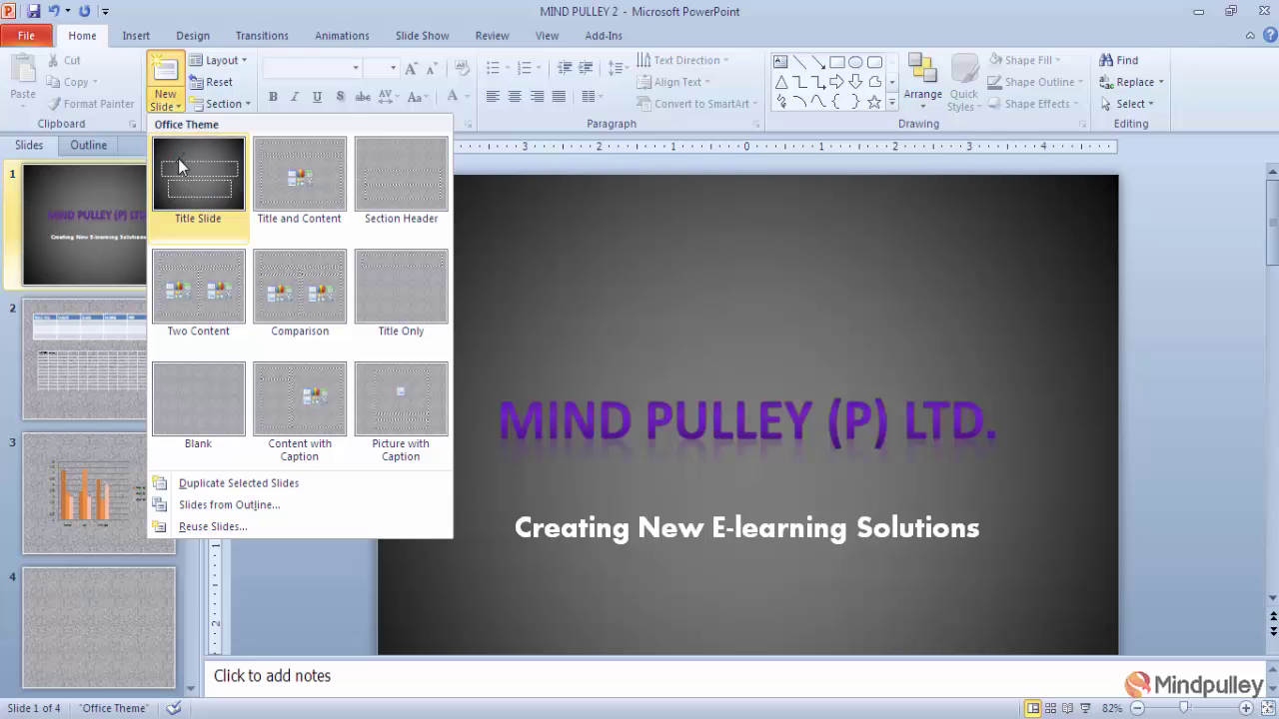
{"action": "left_click", "coordinate": [284, 188]}
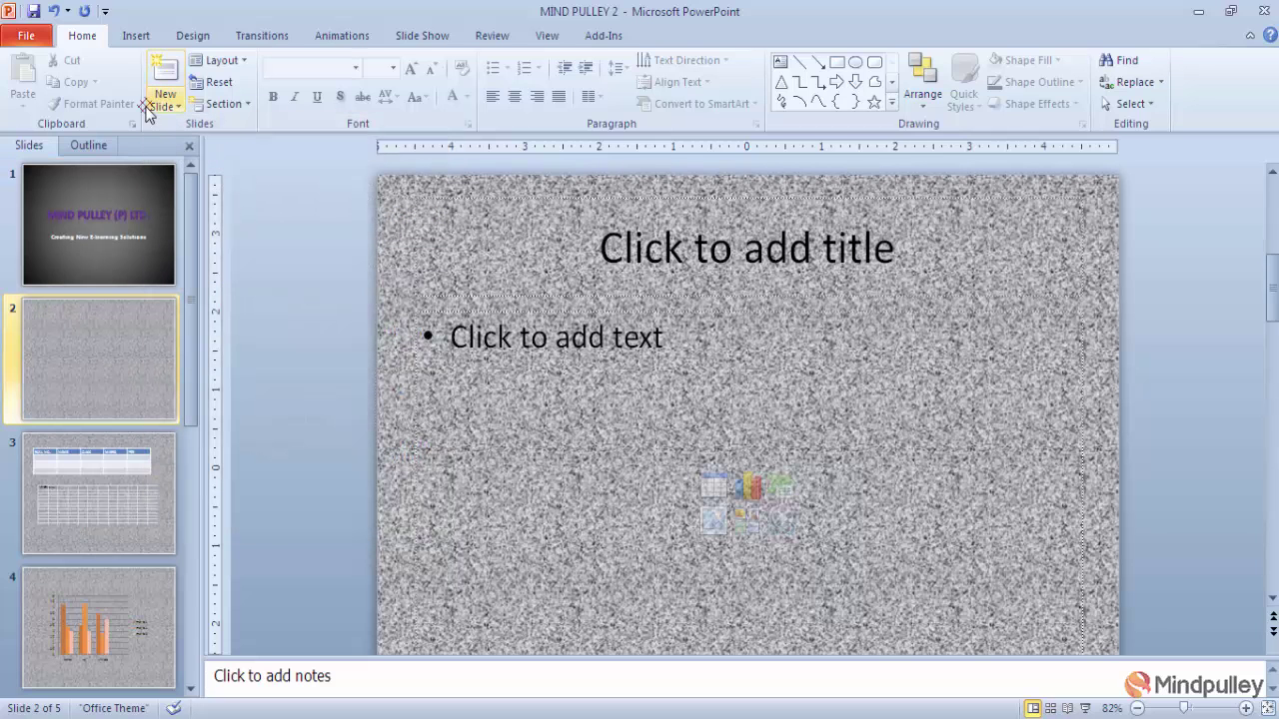
{"action": "left_click", "coordinate": [163, 102]}
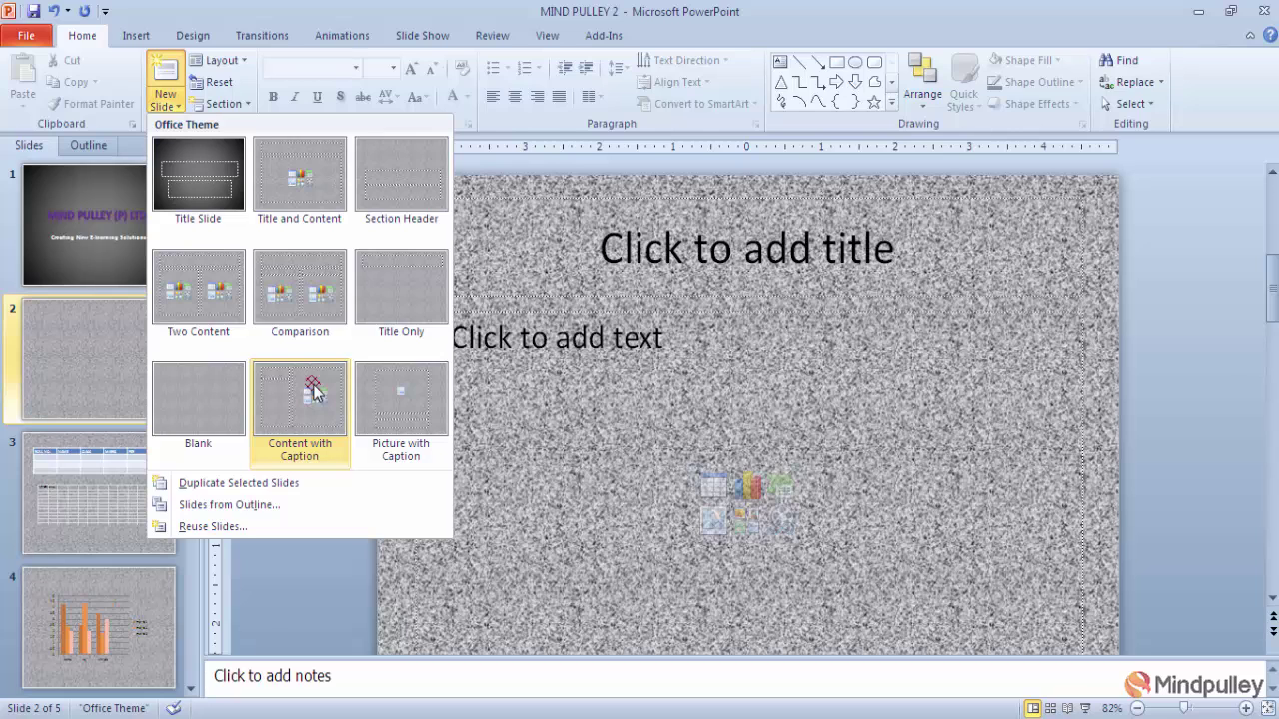
{"action": "left_click", "coordinate": [296, 575]}
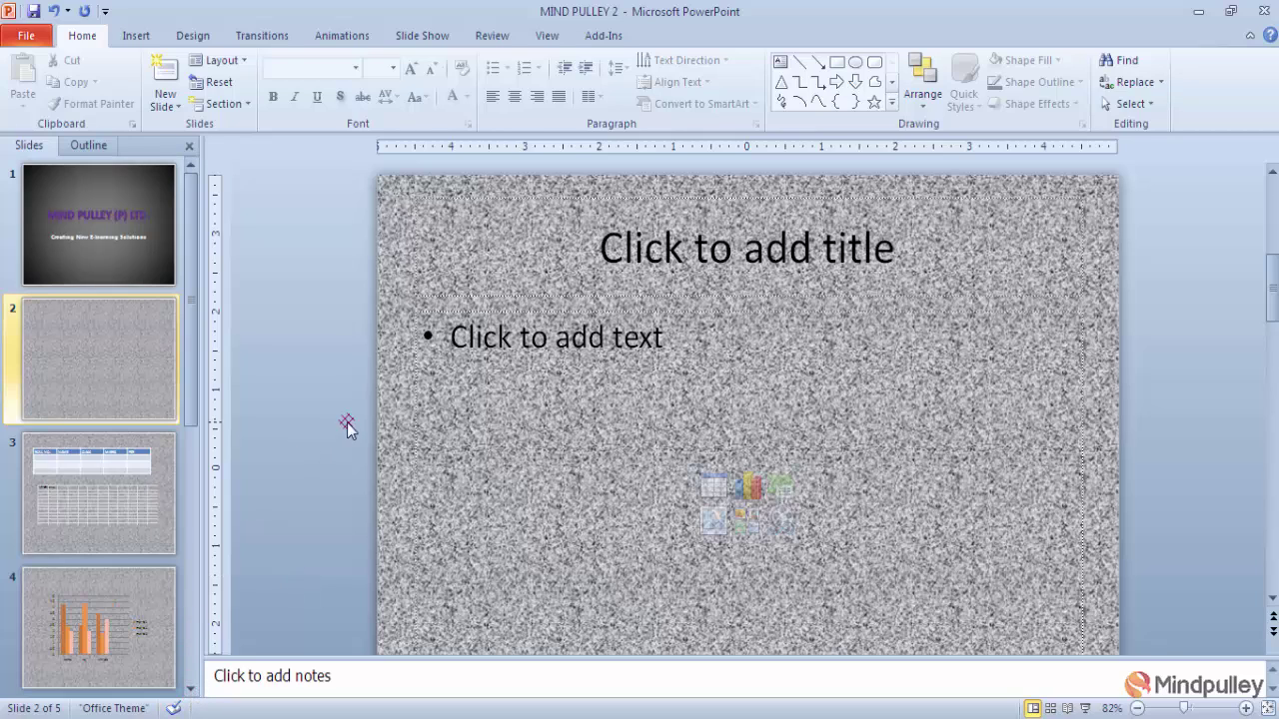
Reopen Slide Master view from the View tab.
{"action": "left_click", "coordinate": [550, 40]}
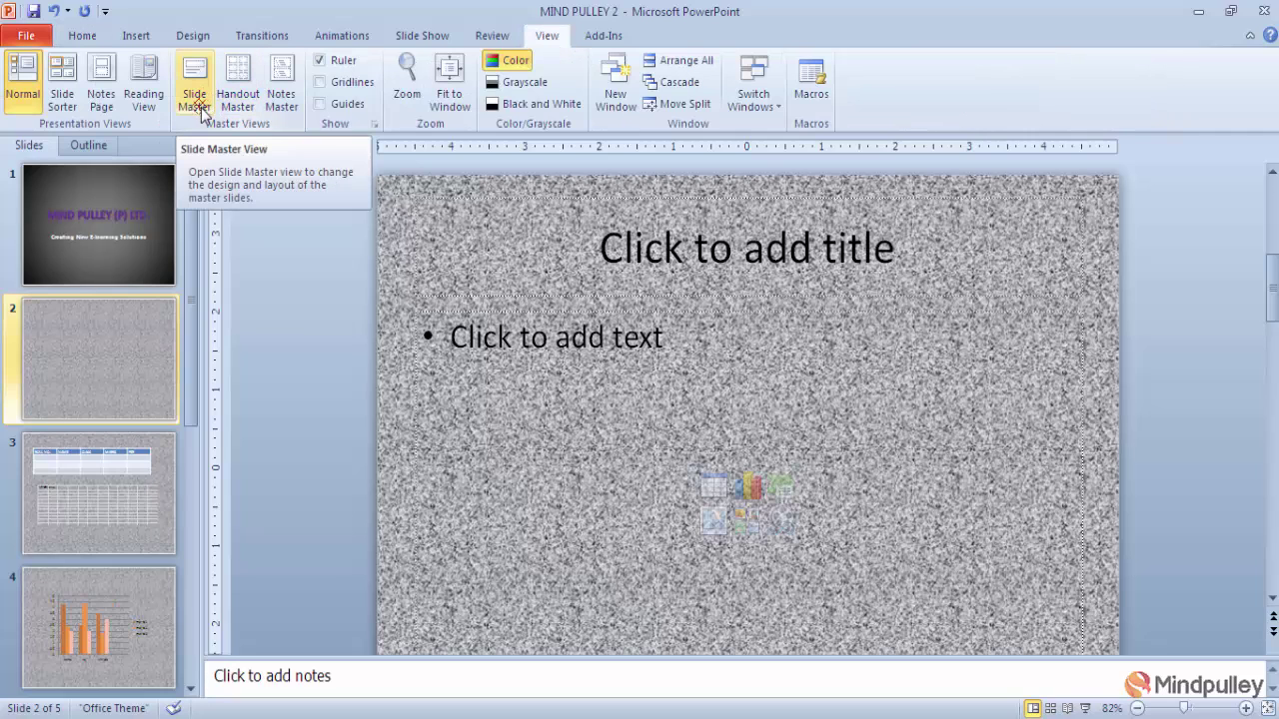
{"action": "left_click", "coordinate": [188, 690]}
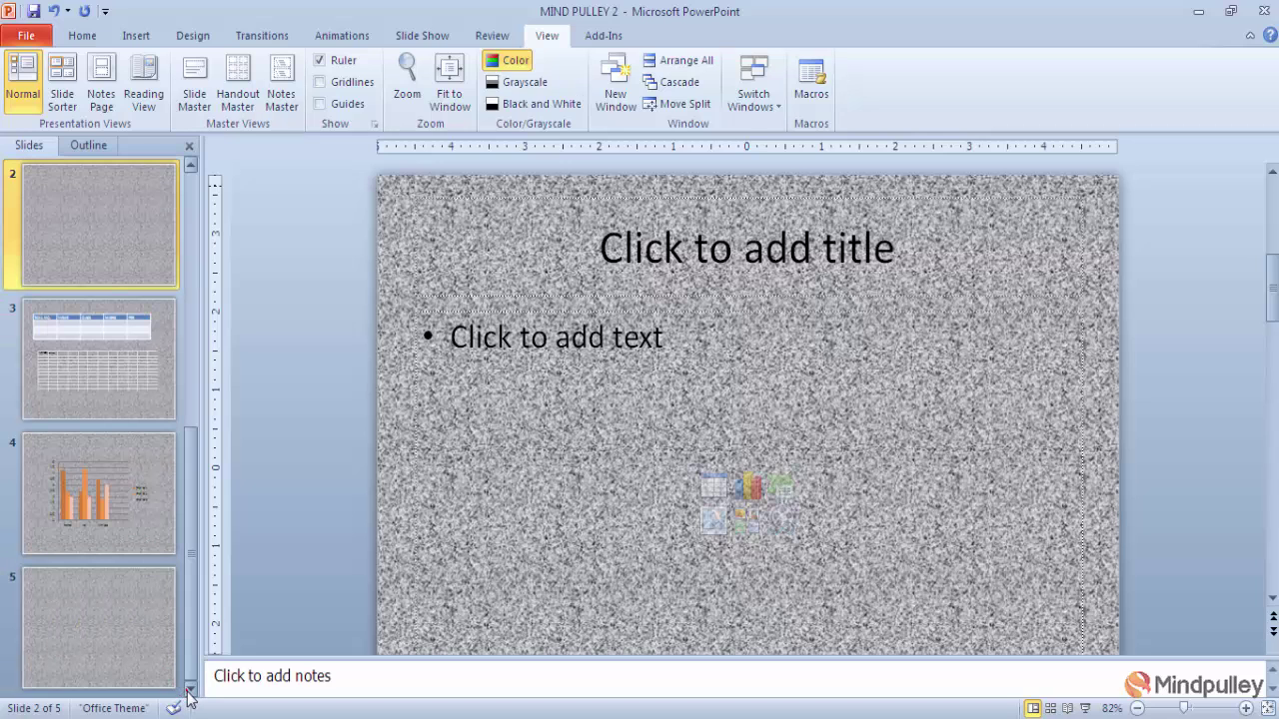
{"action": "left_click", "coordinate": [193, 95]}
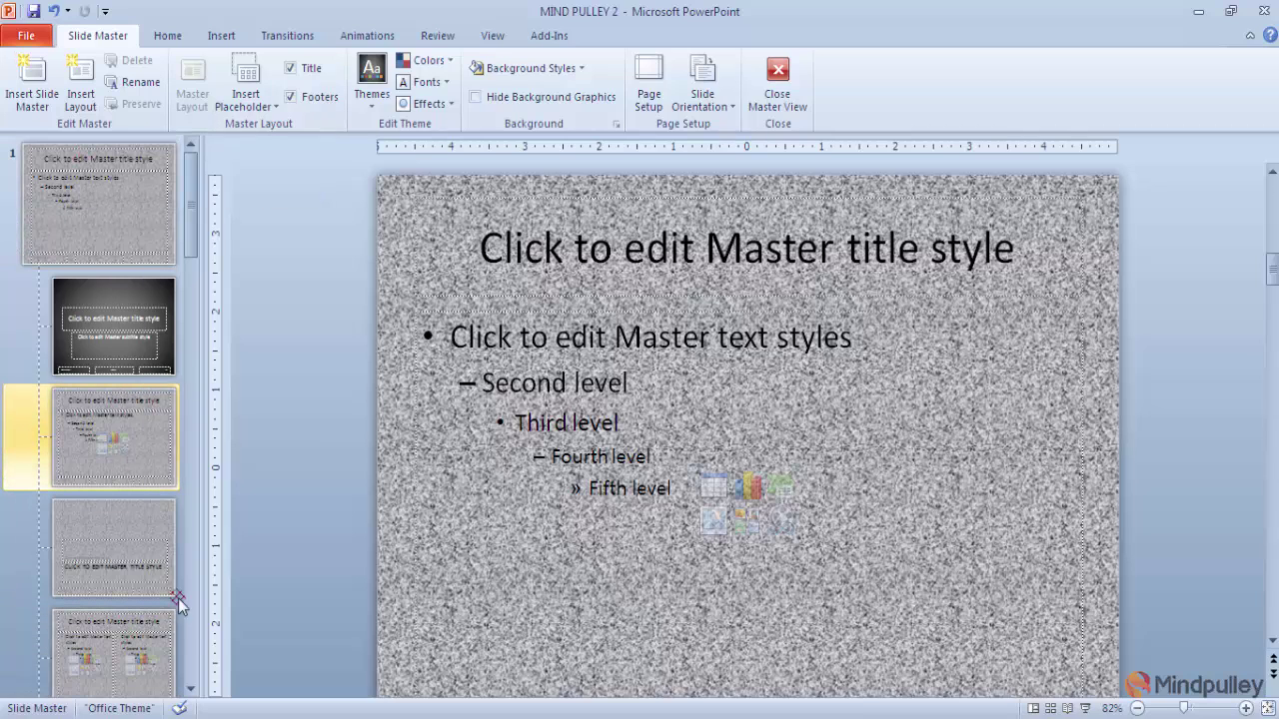
Review the granite master's layout thumbnails, then bring up the View tab options.
{"action": "left_click", "coordinate": [187, 692]}
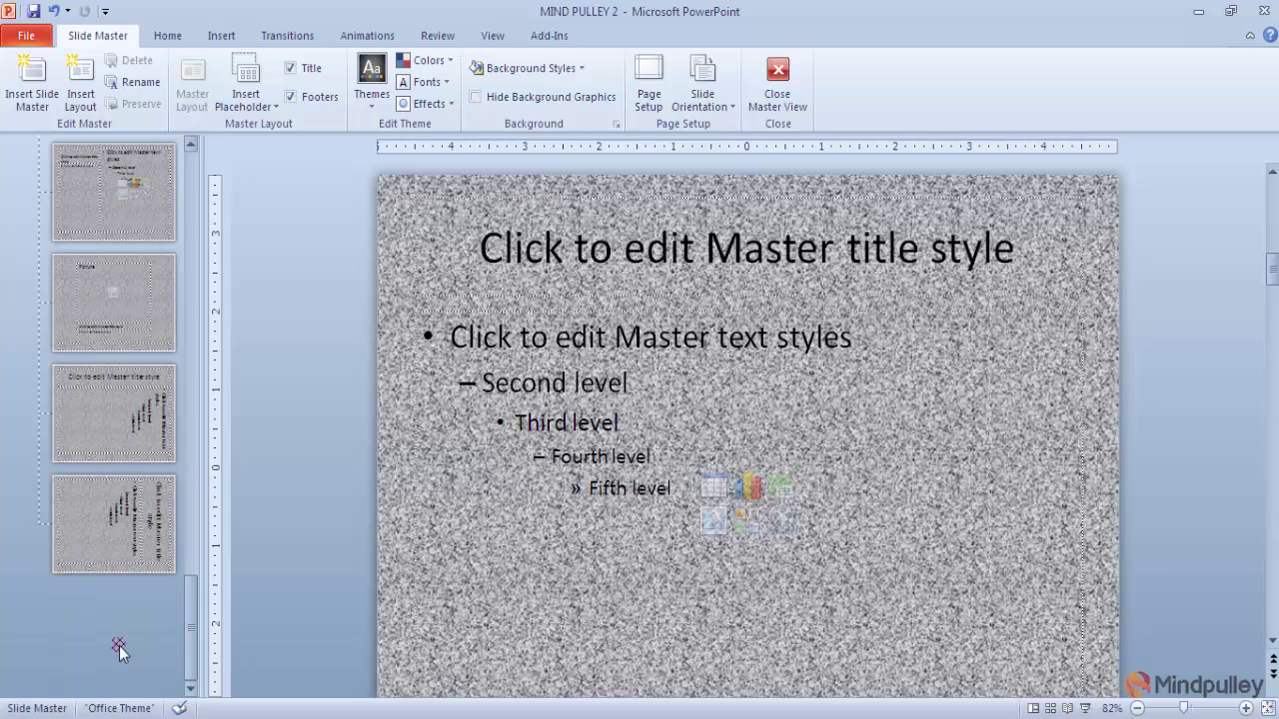
{"action": "left_click", "coordinate": [155, 397]}
{"action": "left_click", "coordinate": [199, 171]}
{"action": "left_click", "coordinate": [192, 146]}
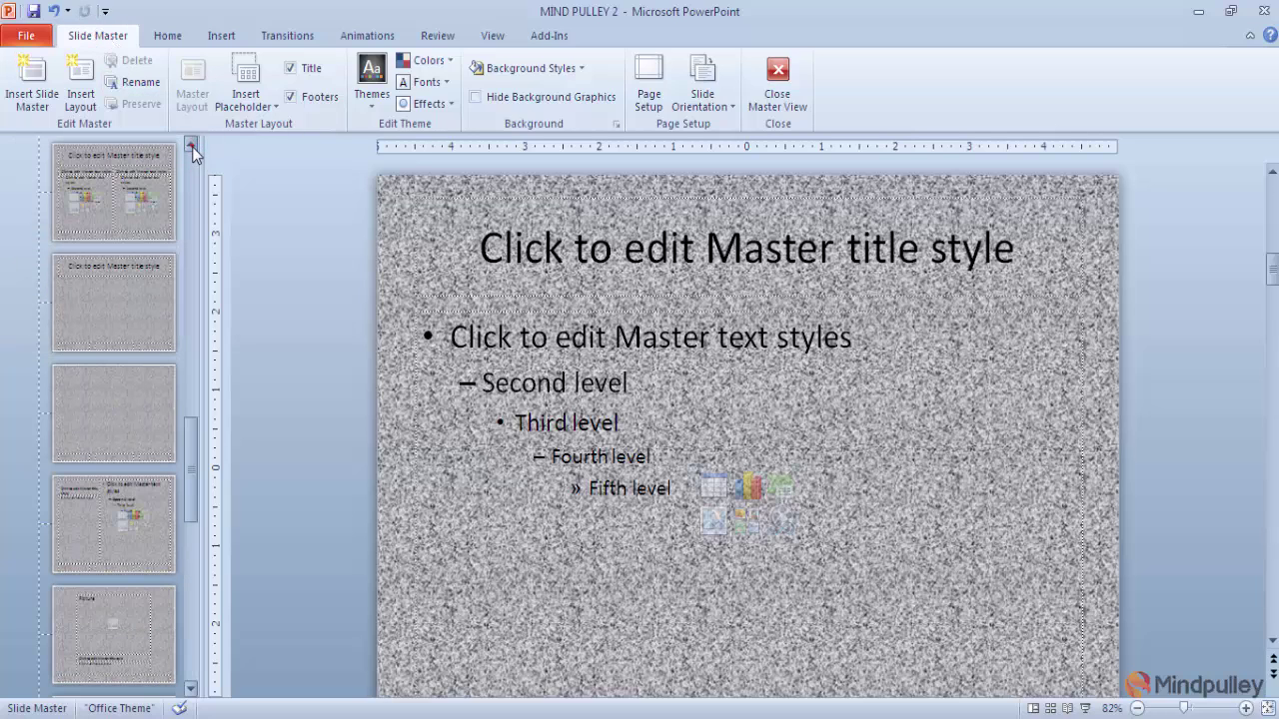
{"action": "left_click", "coordinate": [191, 146]}
{"action": "left_click", "coordinate": [192, 146]}
{"action": "left_click", "coordinate": [191, 146]}
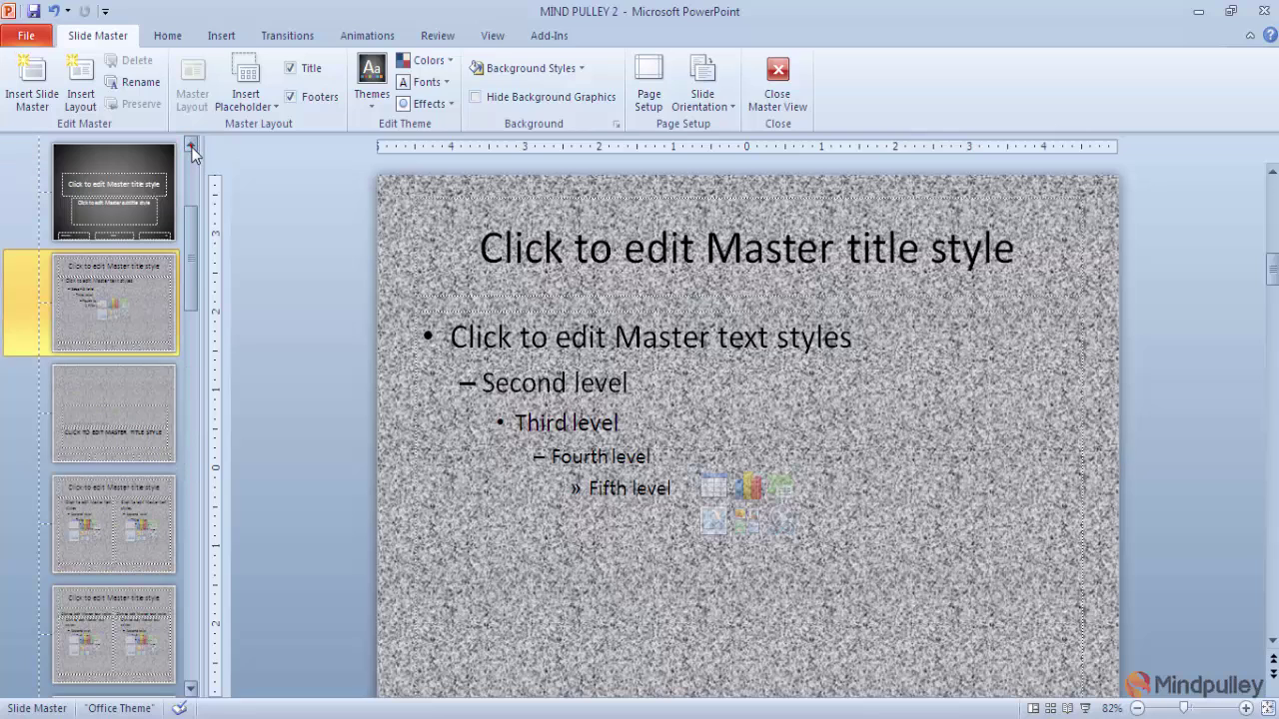
{"action": "left_click", "coordinate": [192, 146]}
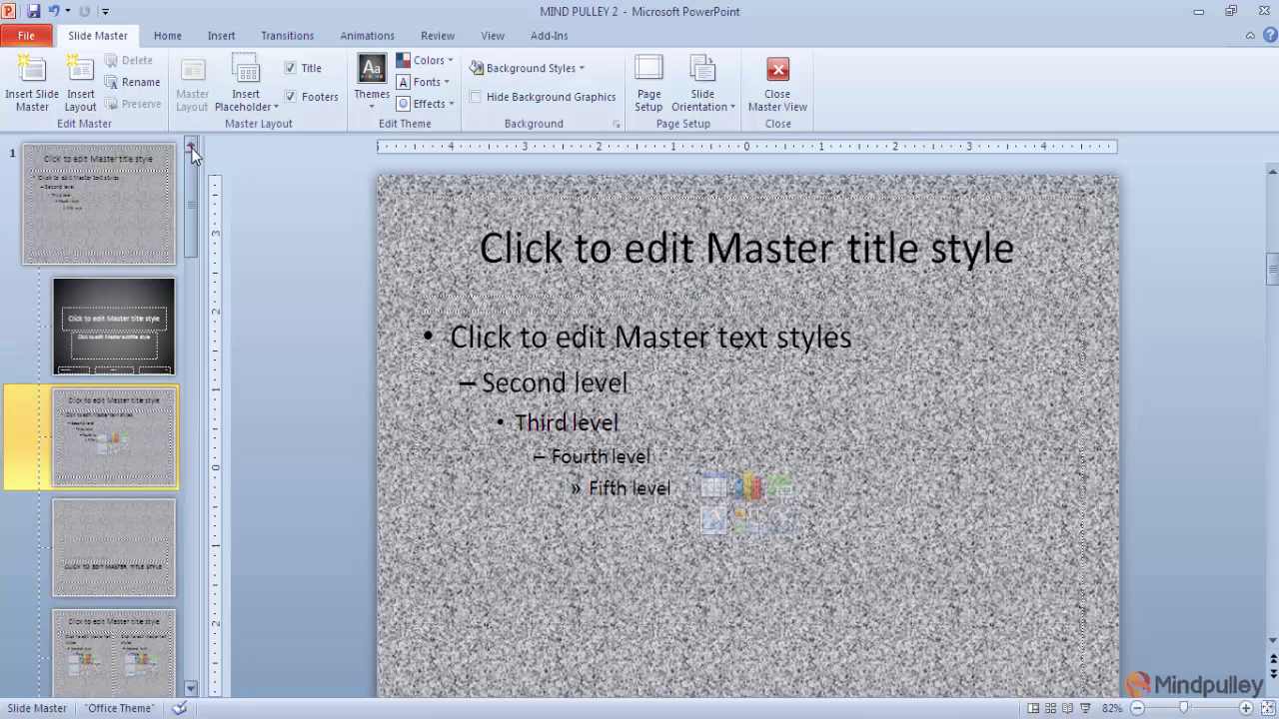
{"action": "left_click", "coordinate": [190, 688]}
{"action": "left_click", "coordinate": [190, 688]}
{"action": "left_click", "coordinate": [189, 689]}
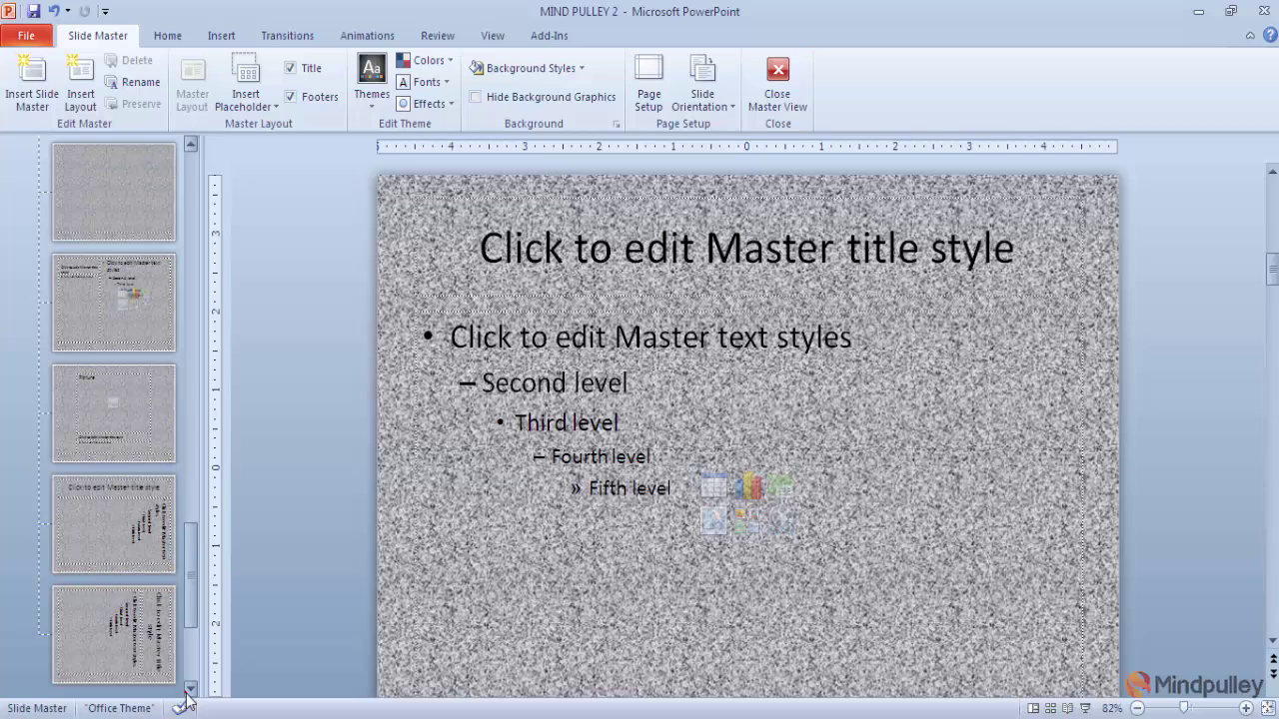
{"action": "left_click", "coordinate": [189, 690]}
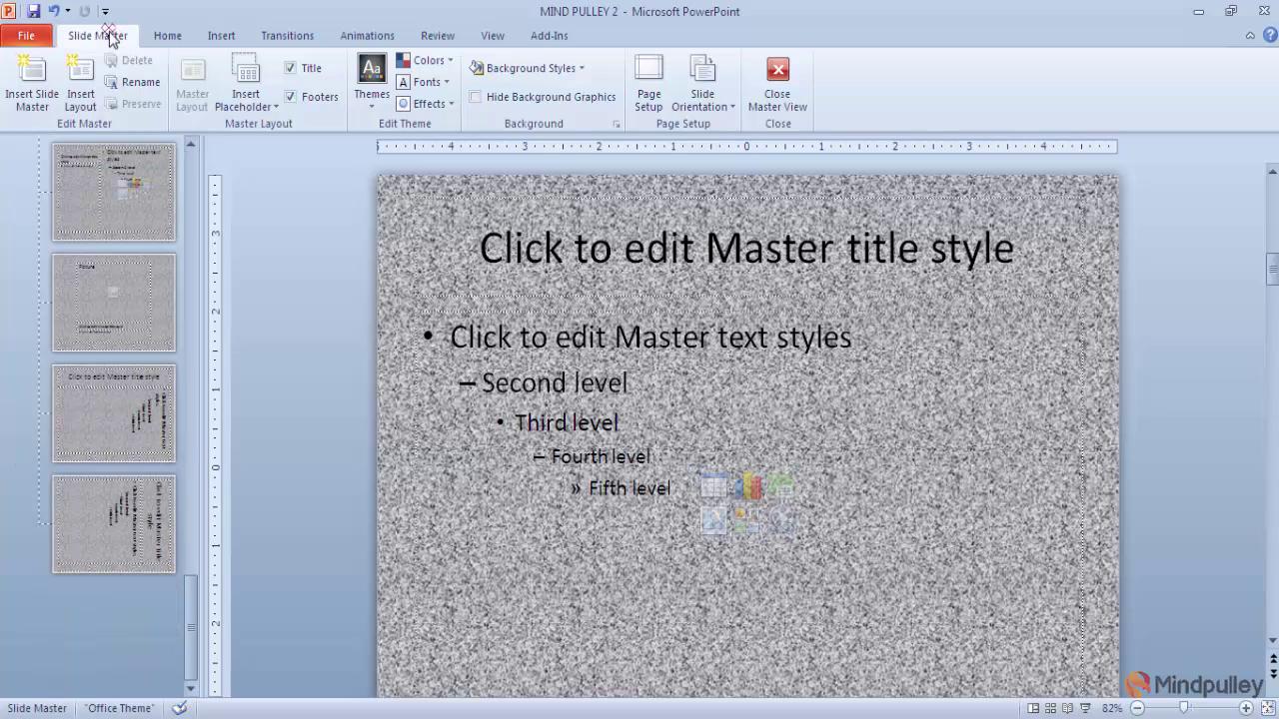
{"action": "left_click", "coordinate": [491, 38]}
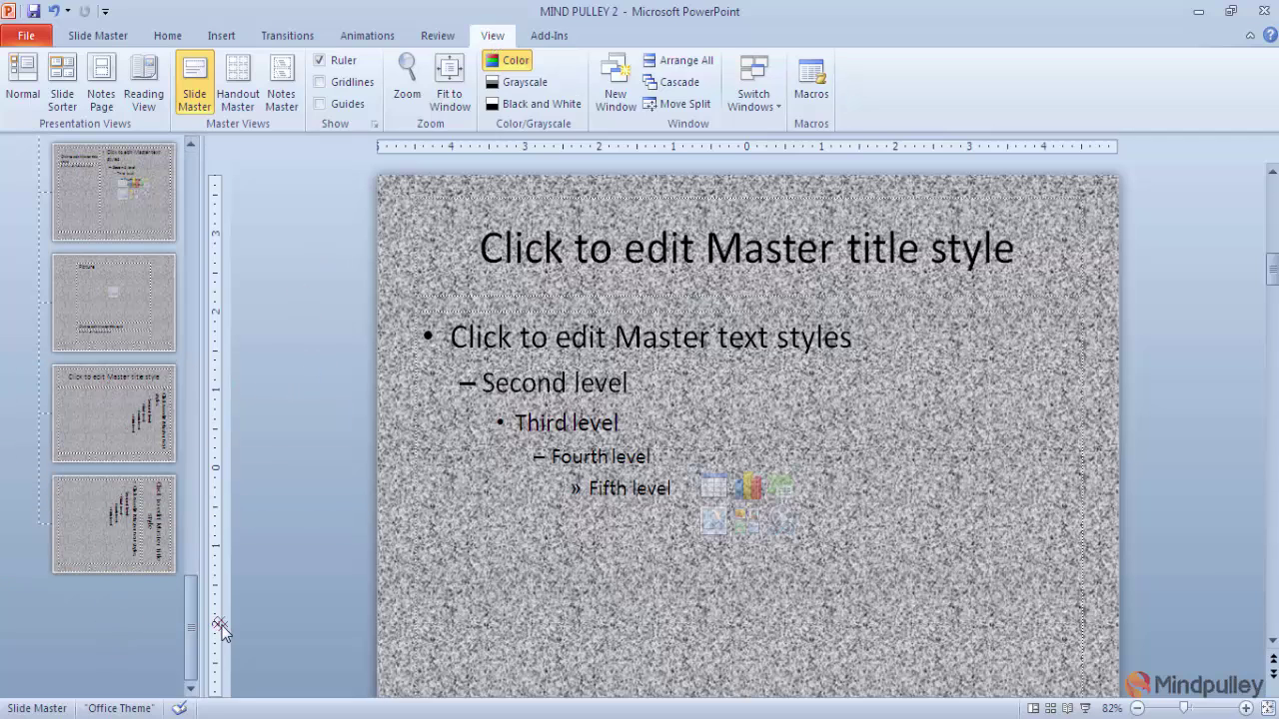
Insert a second plain white slide master, Custom Design, below the granite master.
{"action": "right_click", "coordinate": [121, 631]}
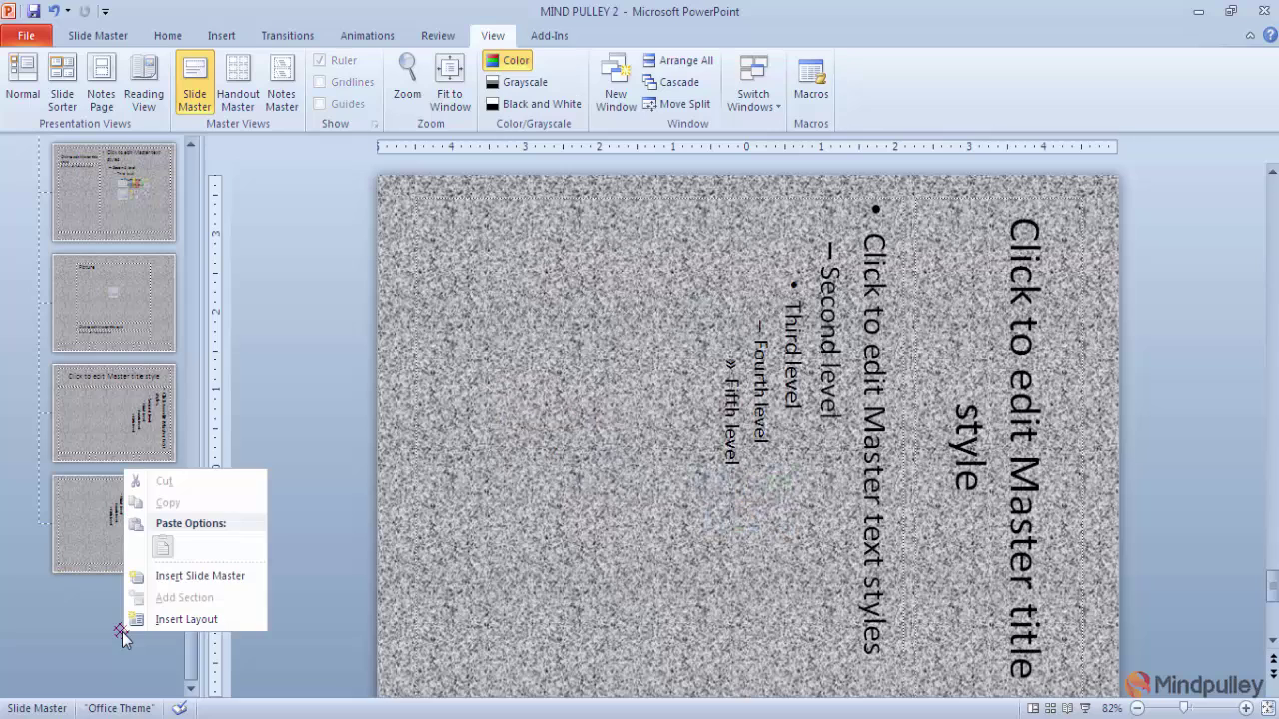
{"action": "left_click", "coordinate": [210, 577]}
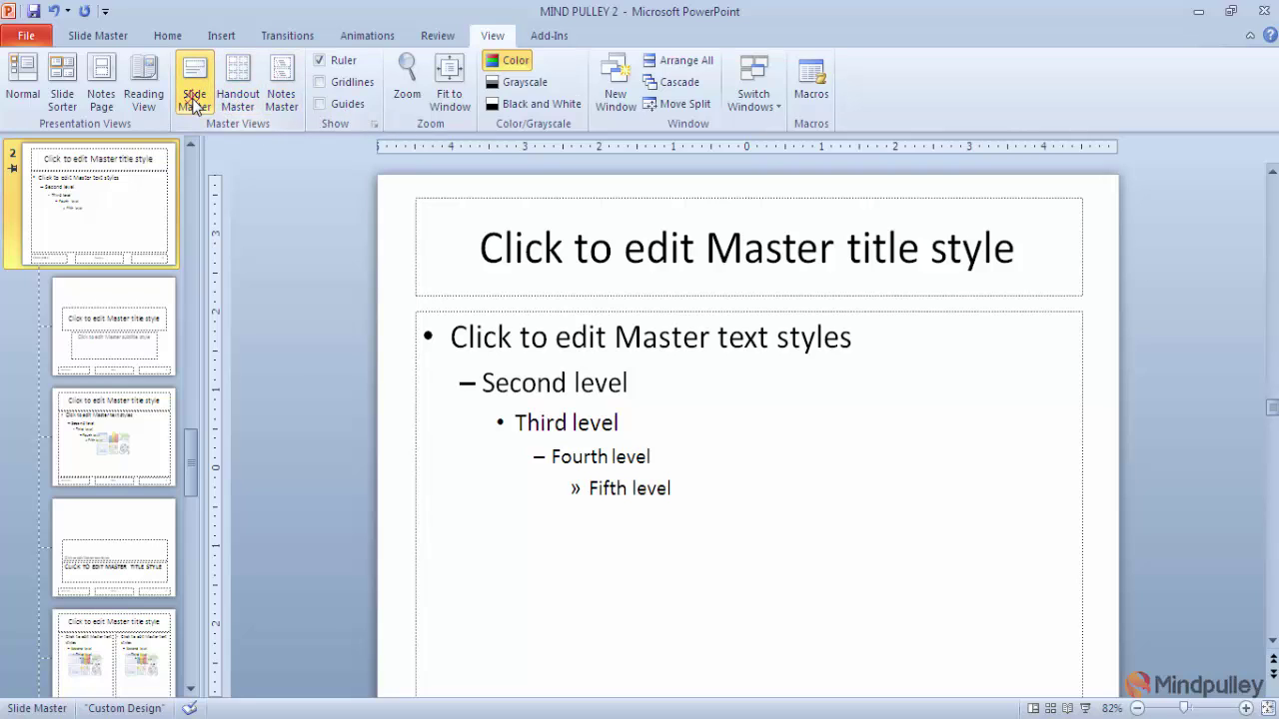
Fill the Custom Design master's background with the Water droplets texture.
{"action": "left_click", "coordinate": [101, 37]}
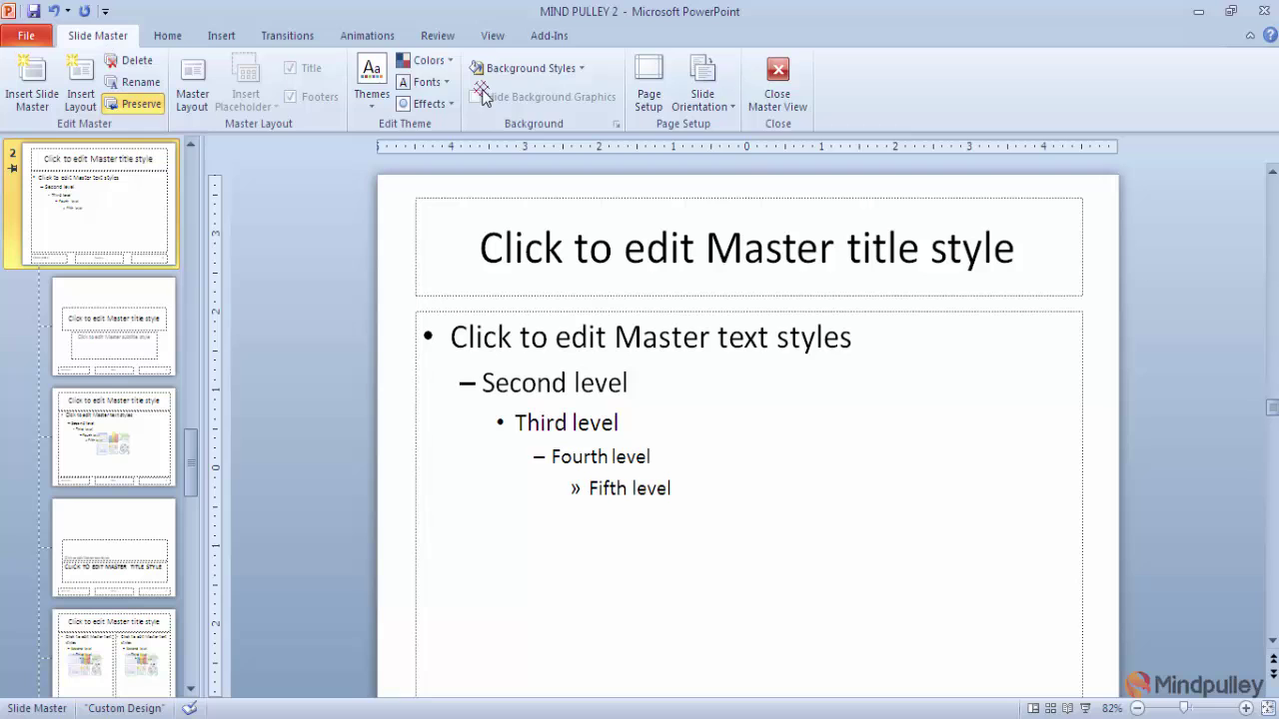
{"action": "left_click", "coordinate": [579, 69]}
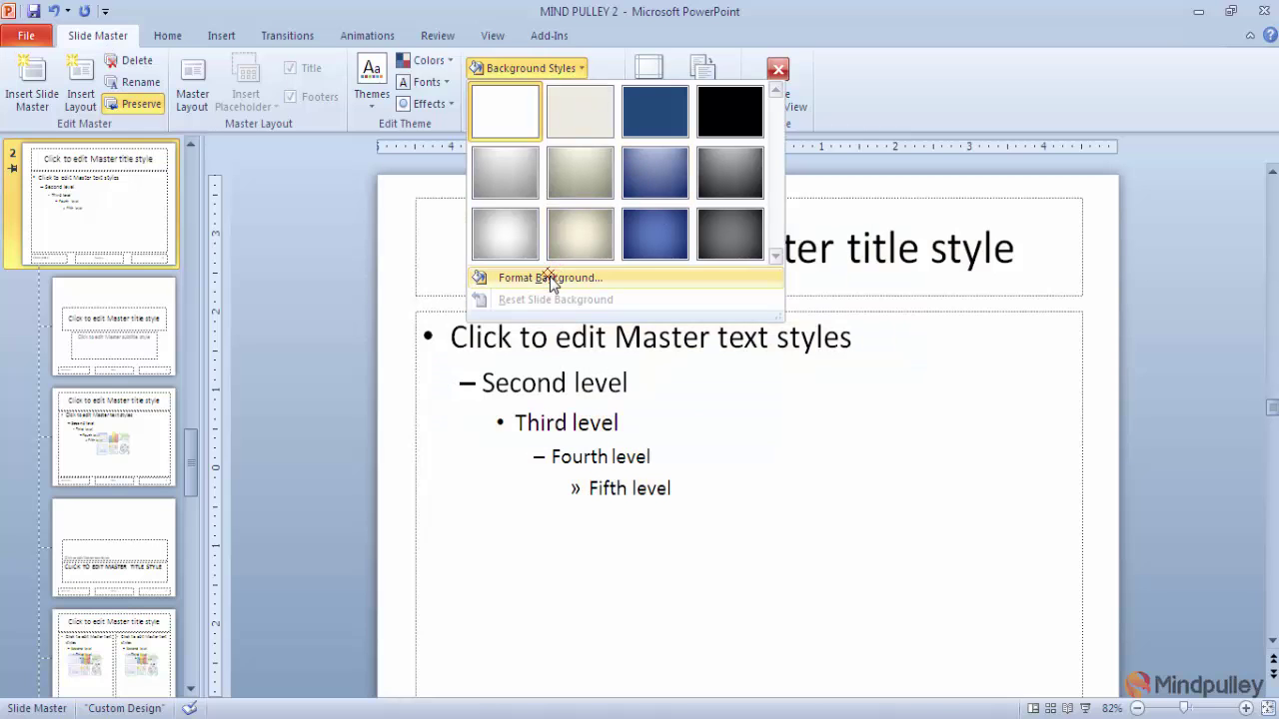
{"action": "left_click", "coordinate": [551, 279]}
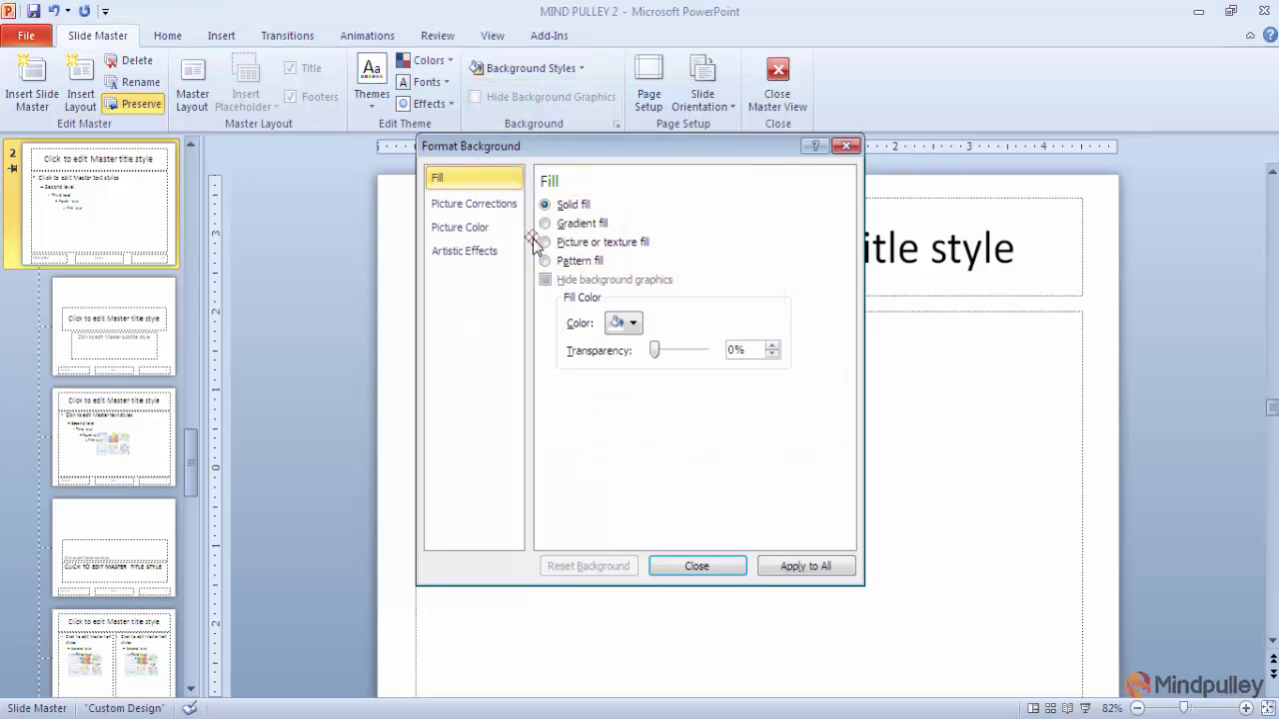
{"action": "left_click", "coordinate": [544, 243]}
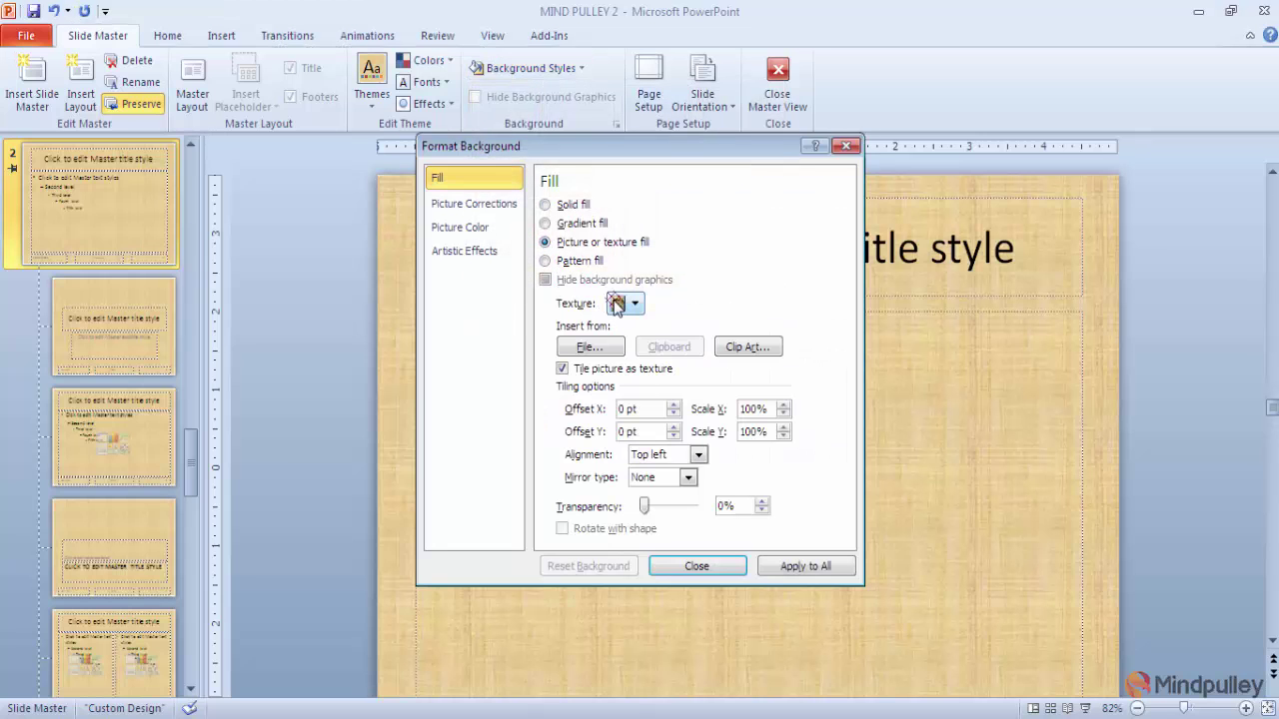
{"action": "left_click", "coordinate": [636, 305]}
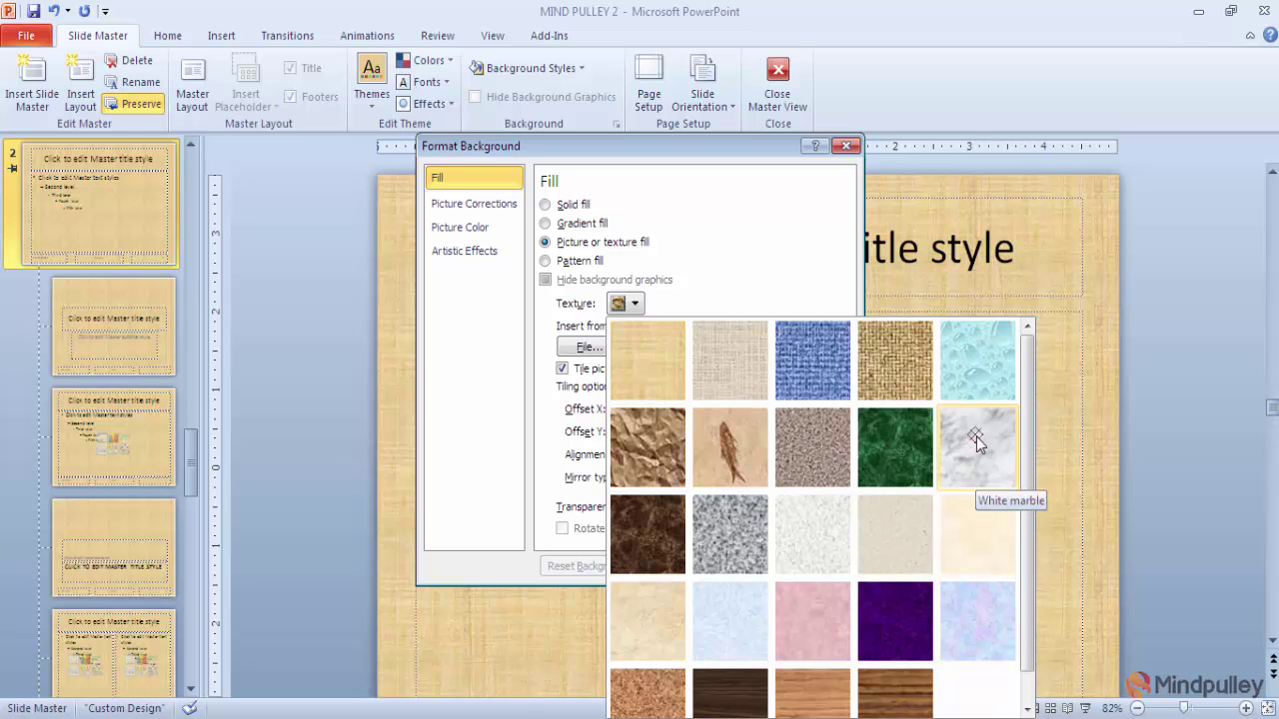
{"action": "left_click", "coordinate": [969, 355]}
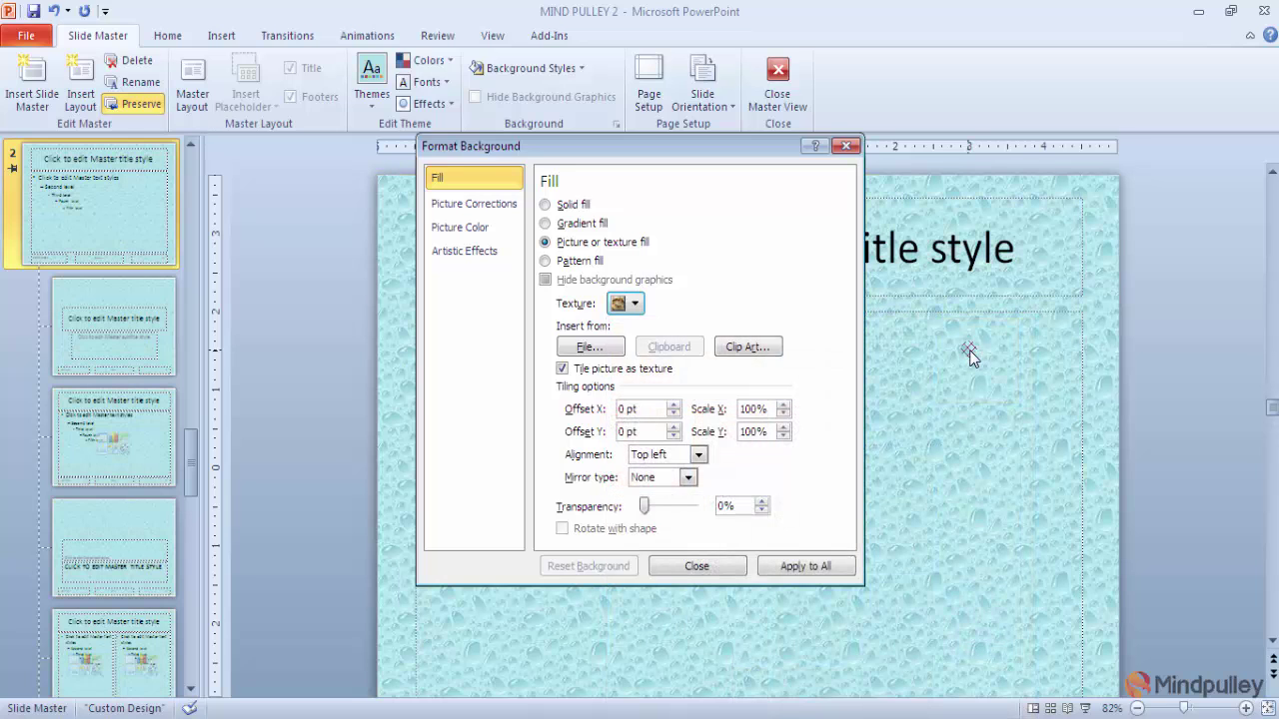
{"action": "left_click", "coordinate": [682, 567]}
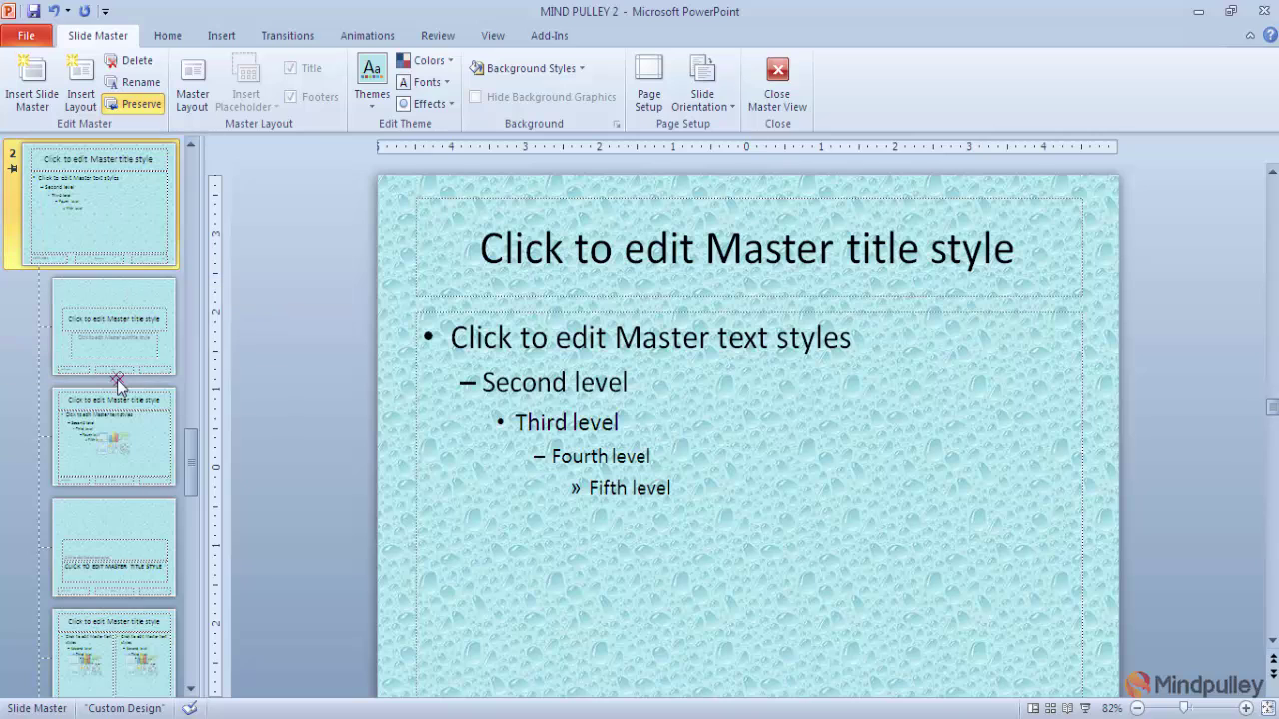
Select the Custom Design master's Title and Content layout for editing.
{"action": "left_click", "coordinate": [191, 689]}
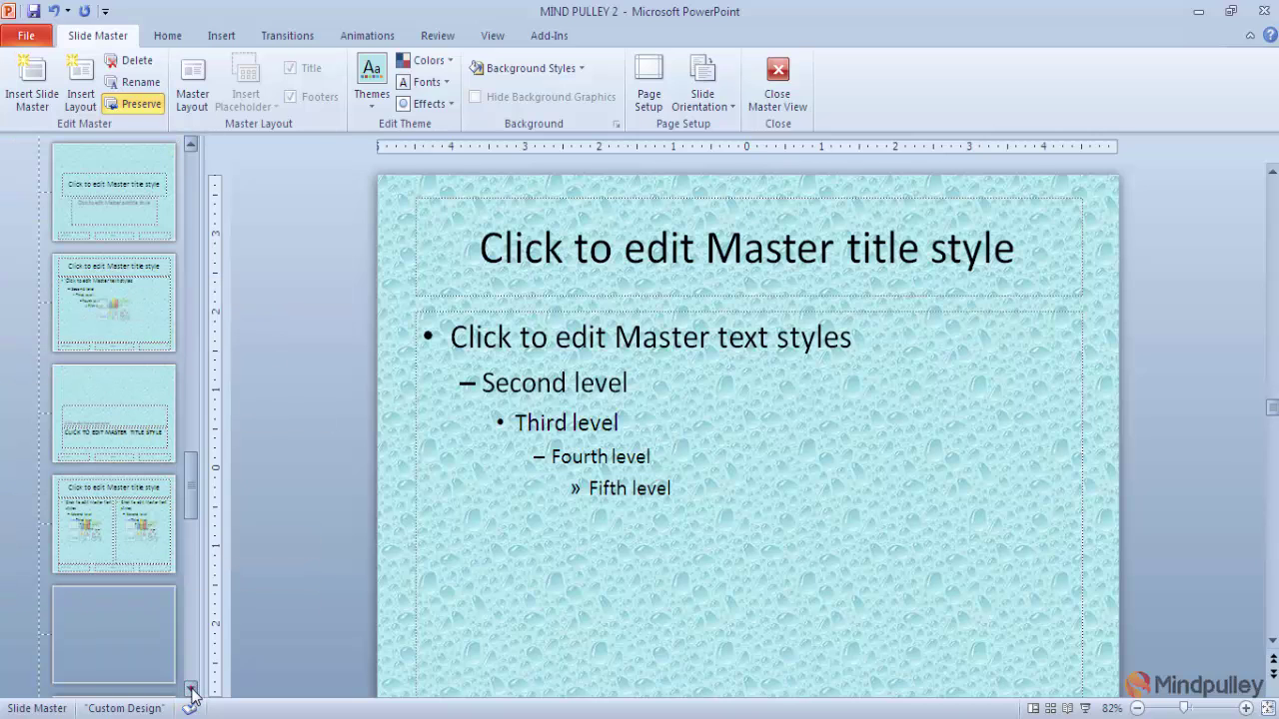
{"action": "left_click", "coordinate": [190, 144]}
{"action": "left_click", "coordinate": [190, 144]}
{"action": "left_click", "coordinate": [190, 144]}
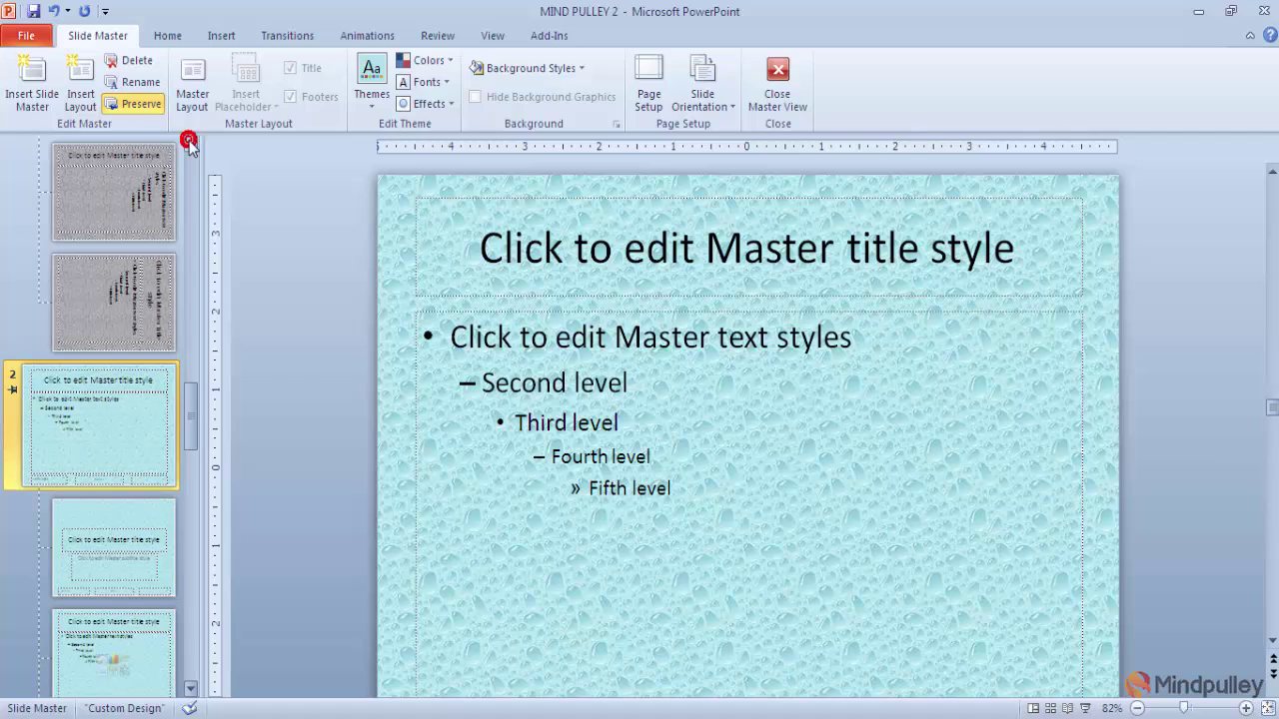
{"action": "left_click", "coordinate": [191, 687]}
{"action": "left_click", "coordinate": [191, 687]}
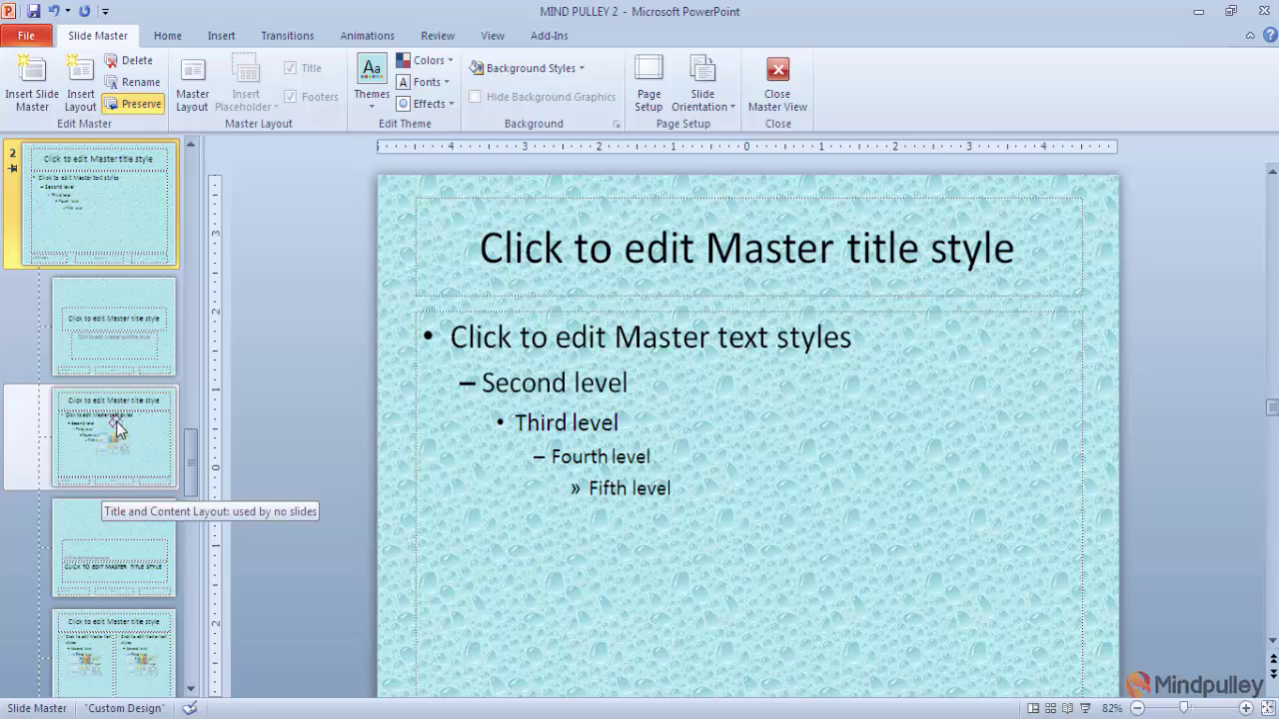
{"action": "left_click", "coordinate": [64, 429]}
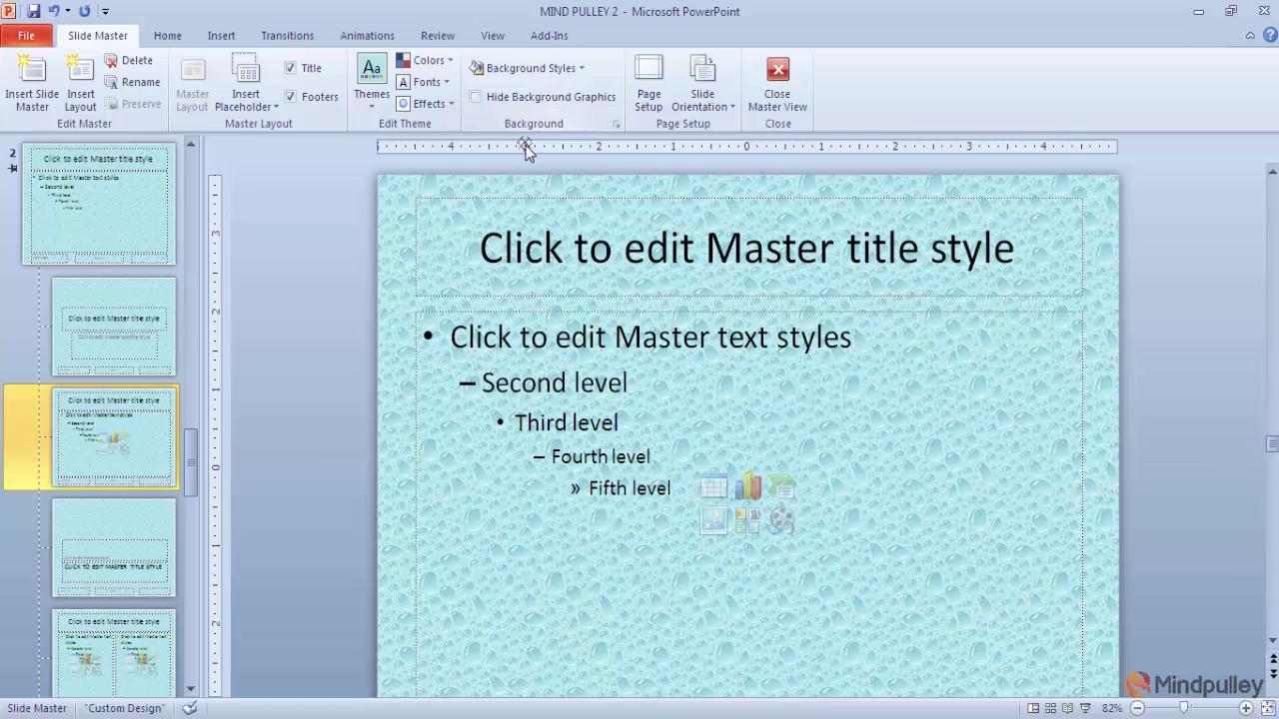
Apply the dark blue gradient background style to the Title and Content layout.
{"action": "left_click", "coordinate": [583, 72]}
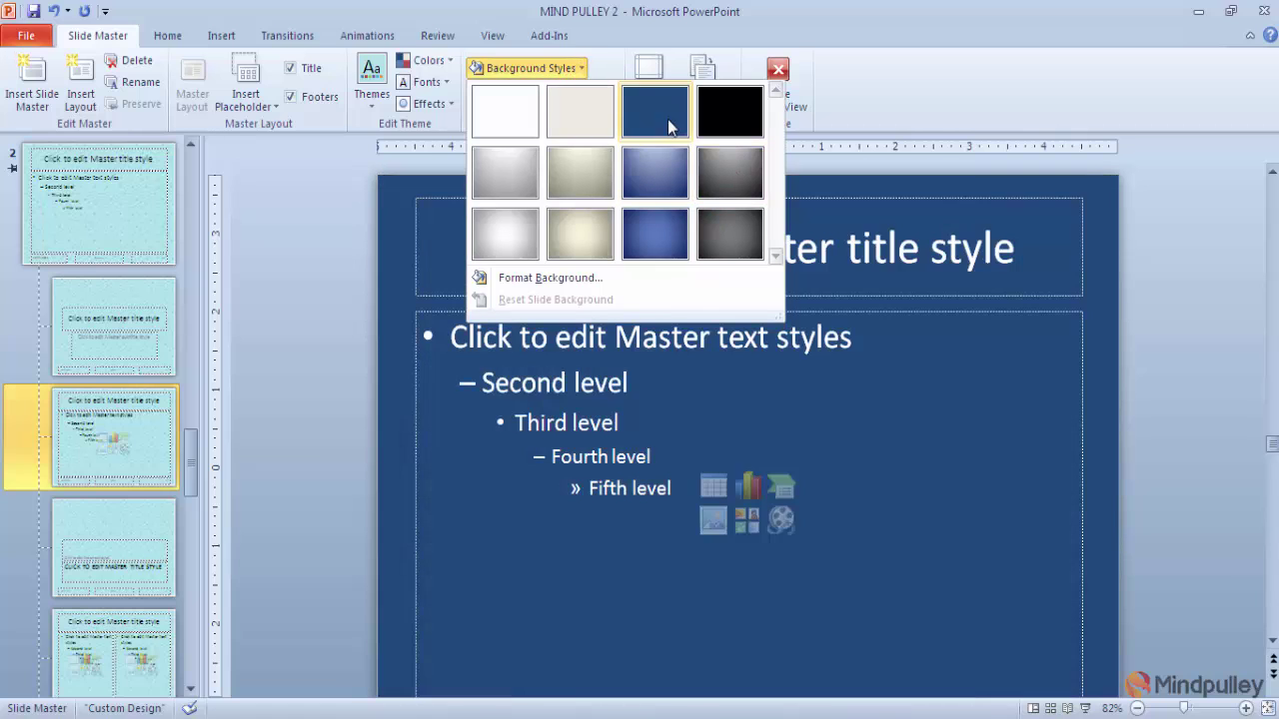
{"action": "left_click", "coordinate": [670, 226]}
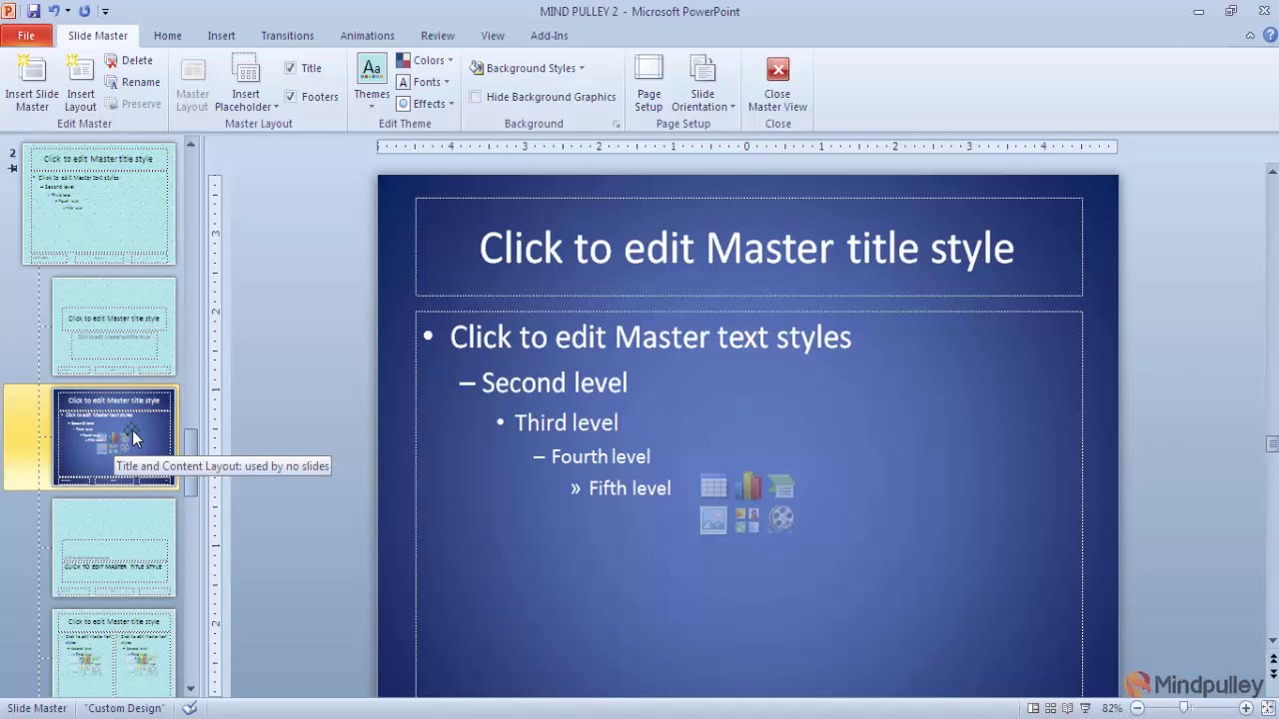
Return to Normal view and browse the New Slide layouts down to the Custom Design ones.
{"action": "left_click", "coordinate": [776, 78]}
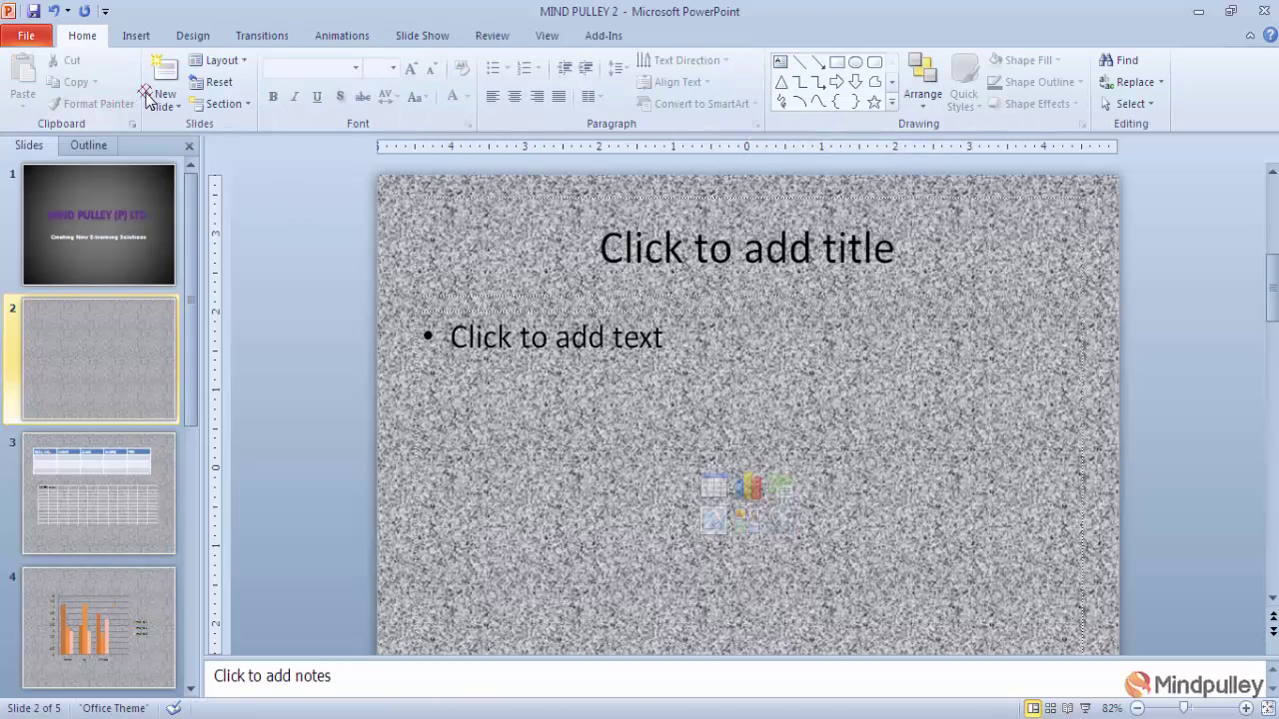
{"action": "left_click", "coordinate": [164, 104]}
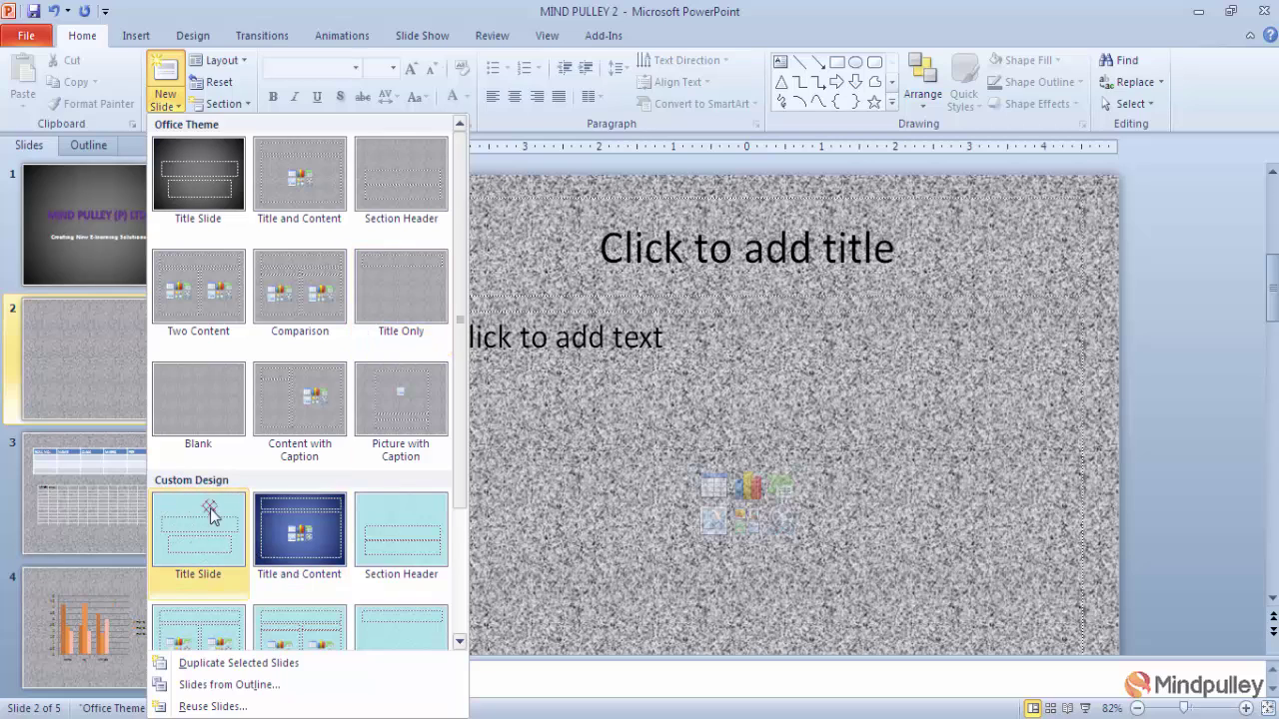
{"action": "left_click", "coordinate": [456, 642]}
{"action": "left_click", "coordinate": [457, 642]}
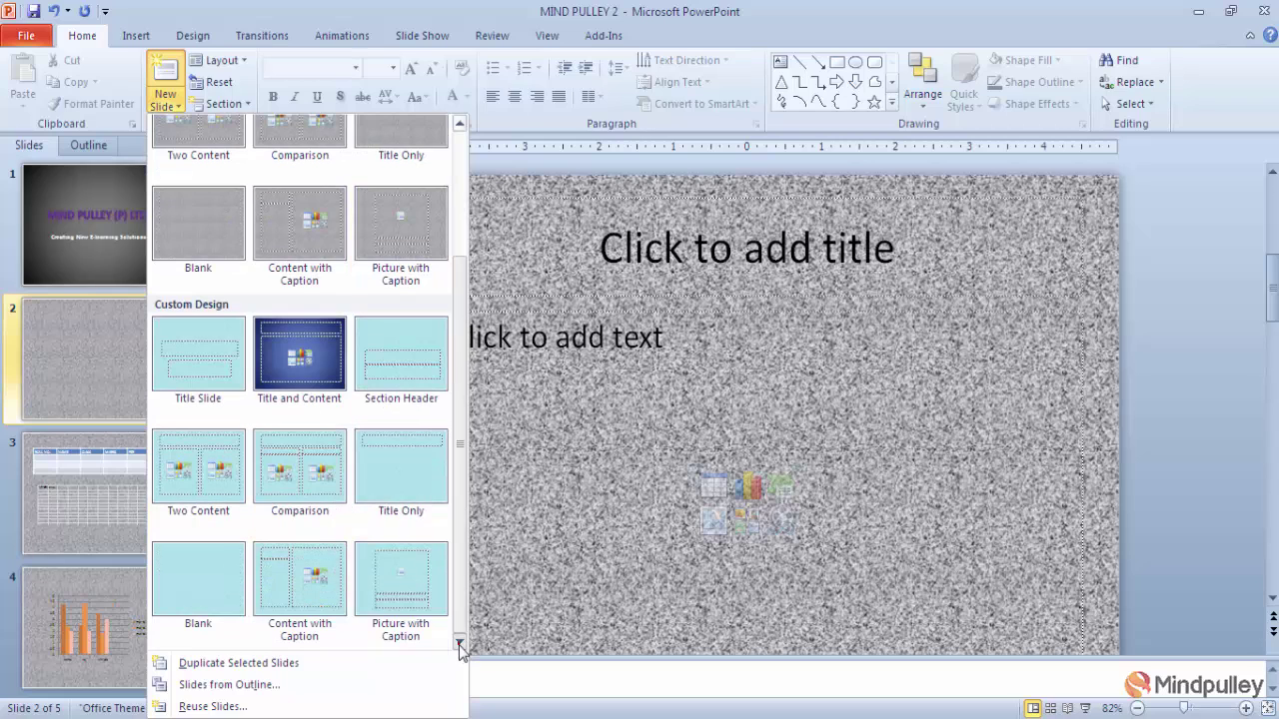